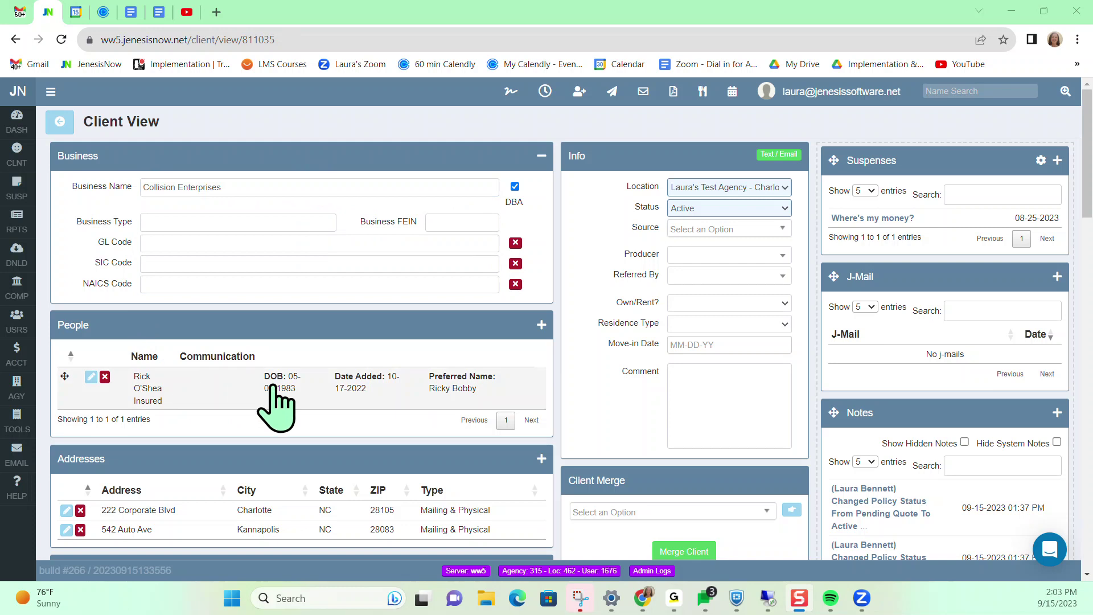
Look through the component list and most used policy types offered for a new client policy, and cancel without adding one.
scroll(276, 404, "down", 2)
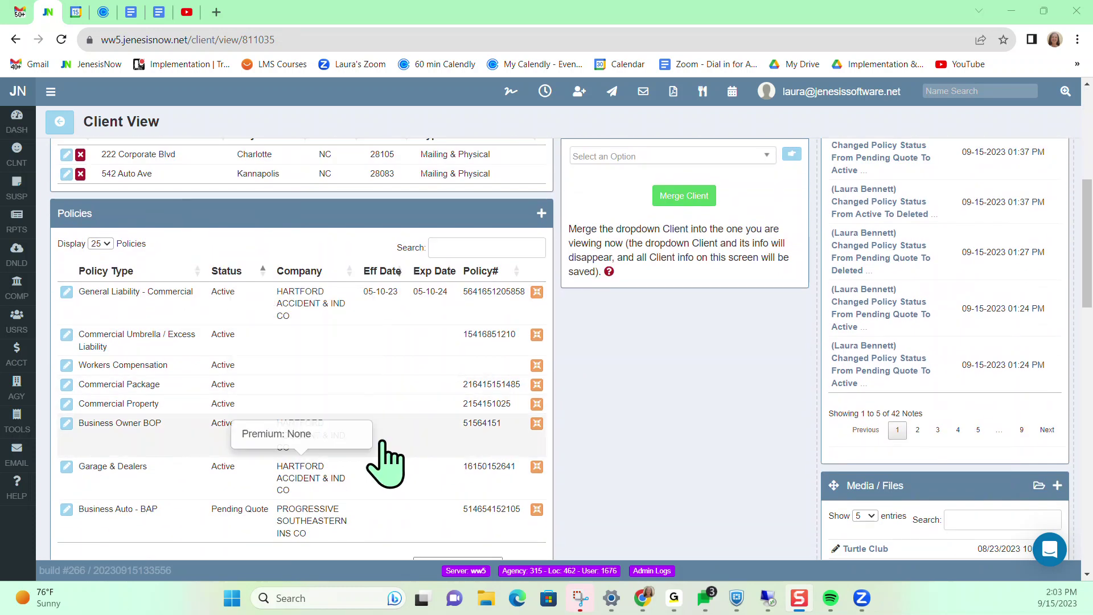
left_click(541, 213)
scroll(601, 321, "down", 1)
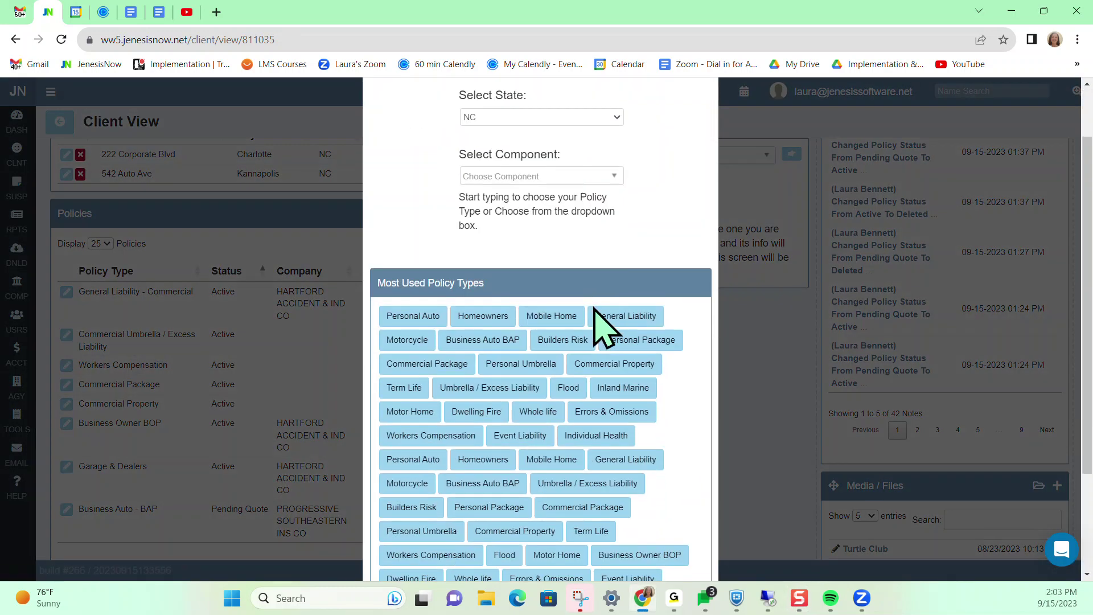
left_click(536, 177)
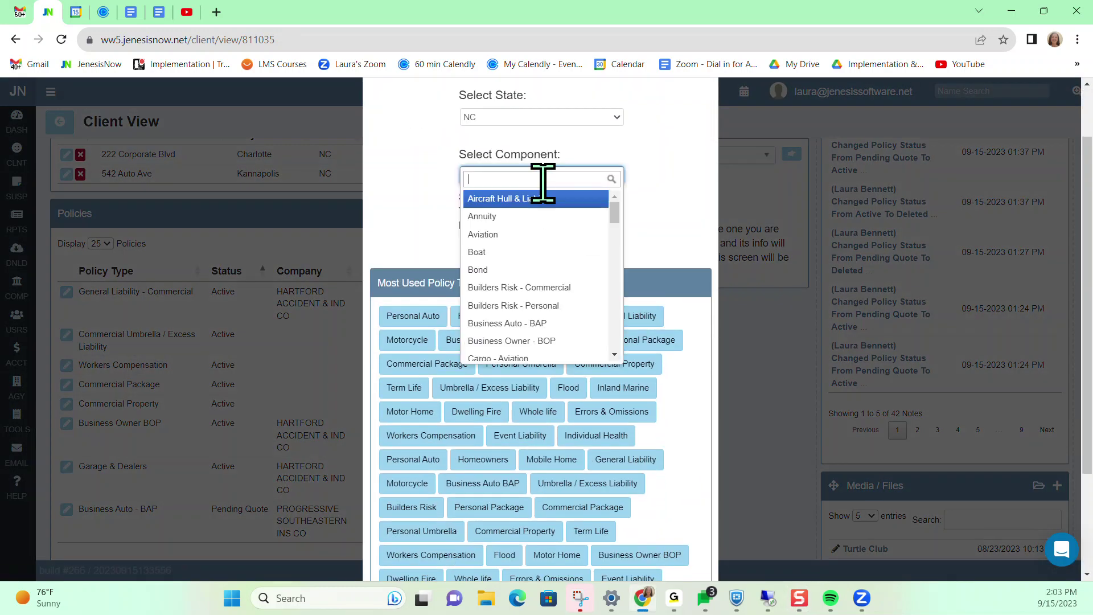
scroll(535, 231, "down", 5)
scroll(538, 239, "down", 15)
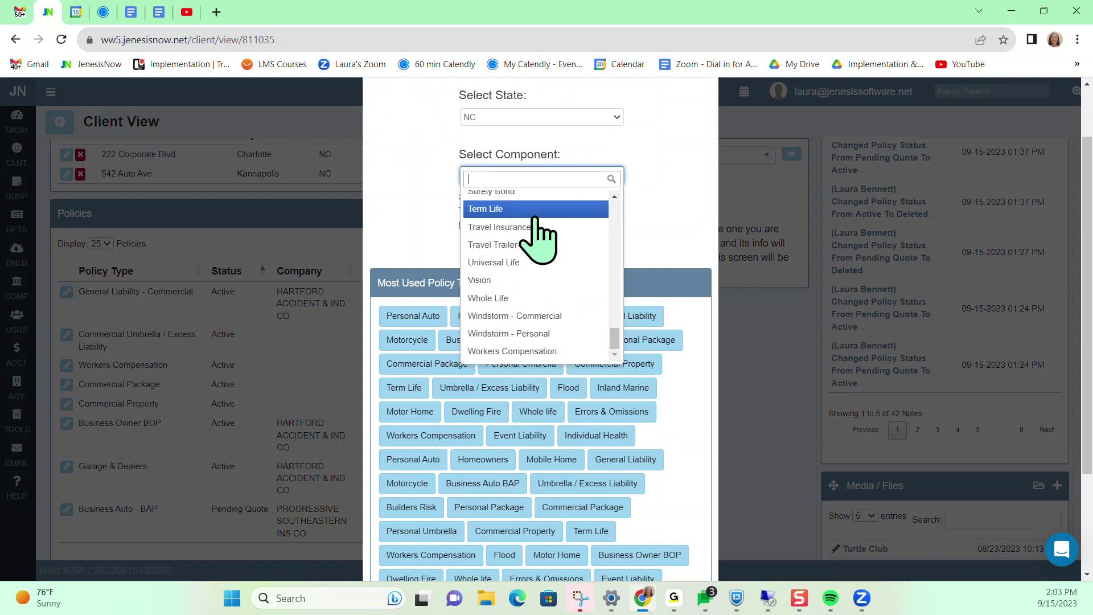
left_click(692, 221)
scroll(695, 222, "down", 3)
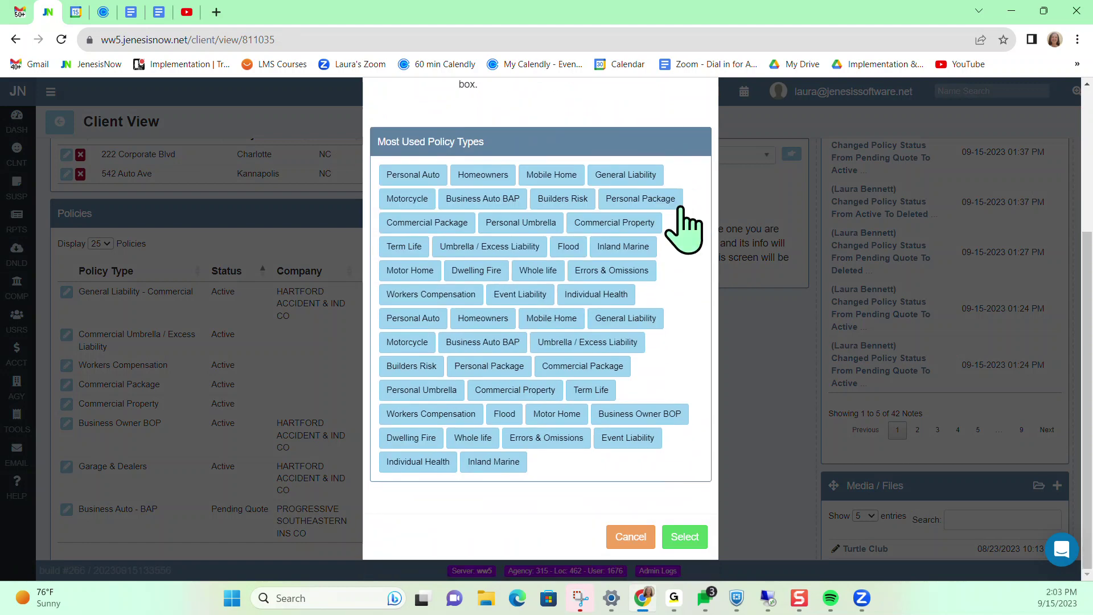
left_click(630, 538)
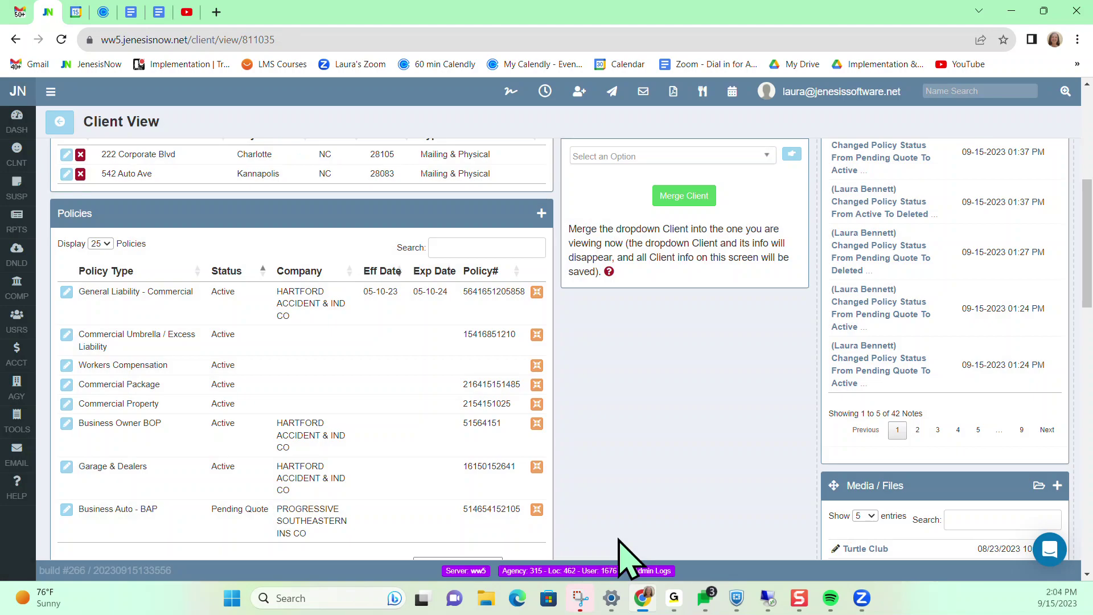
Open the client's General Liability - Commercial policy and review its coverages and general policy details.
mouse_move(117, 324)
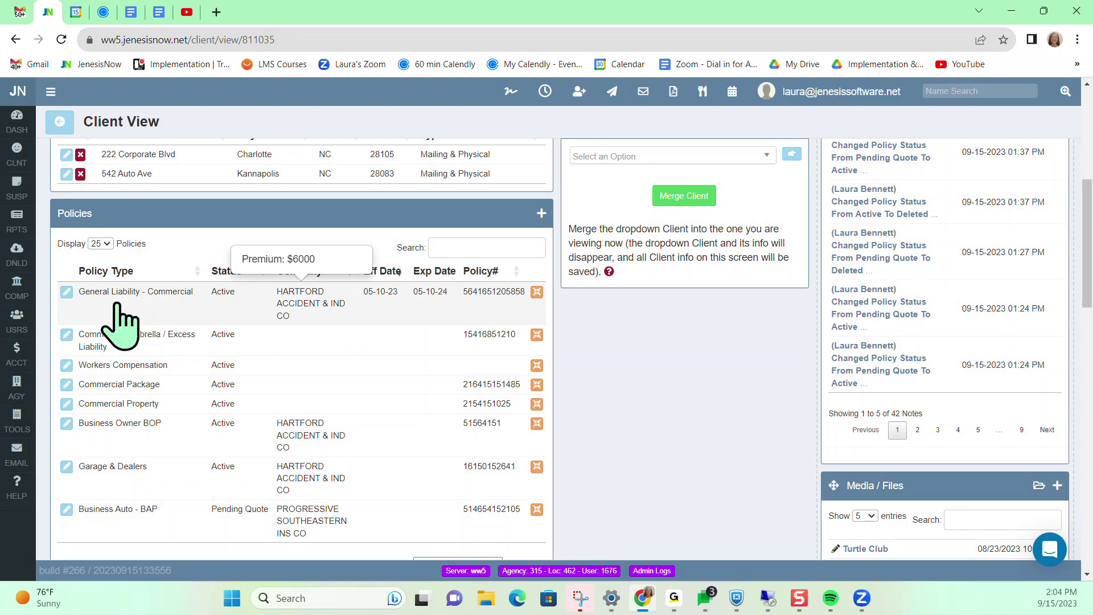
left_click(117, 304)
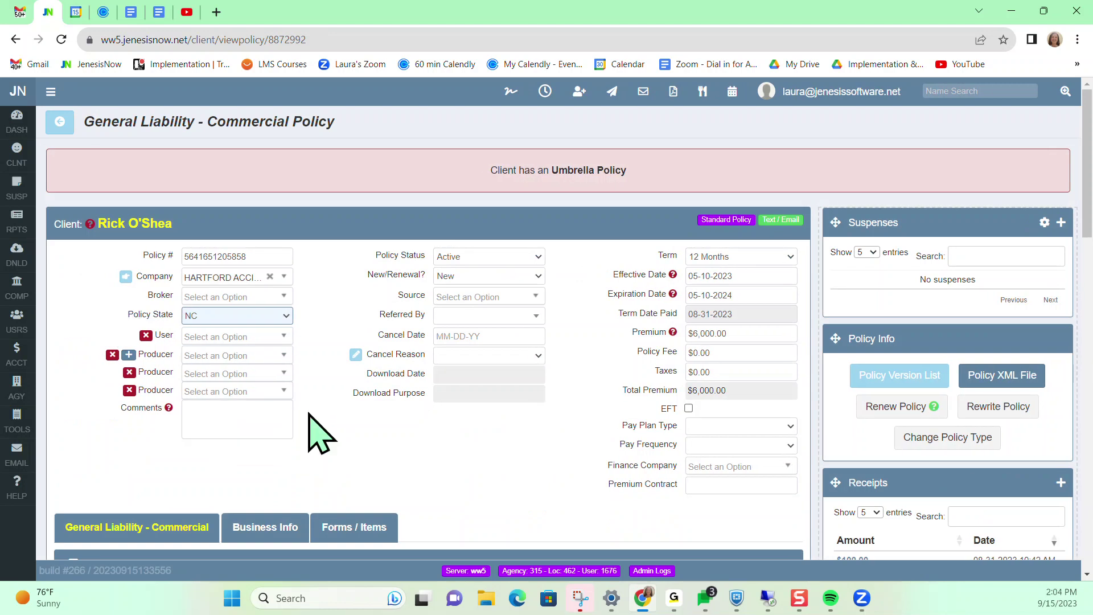
scroll(319, 433, "down", 5)
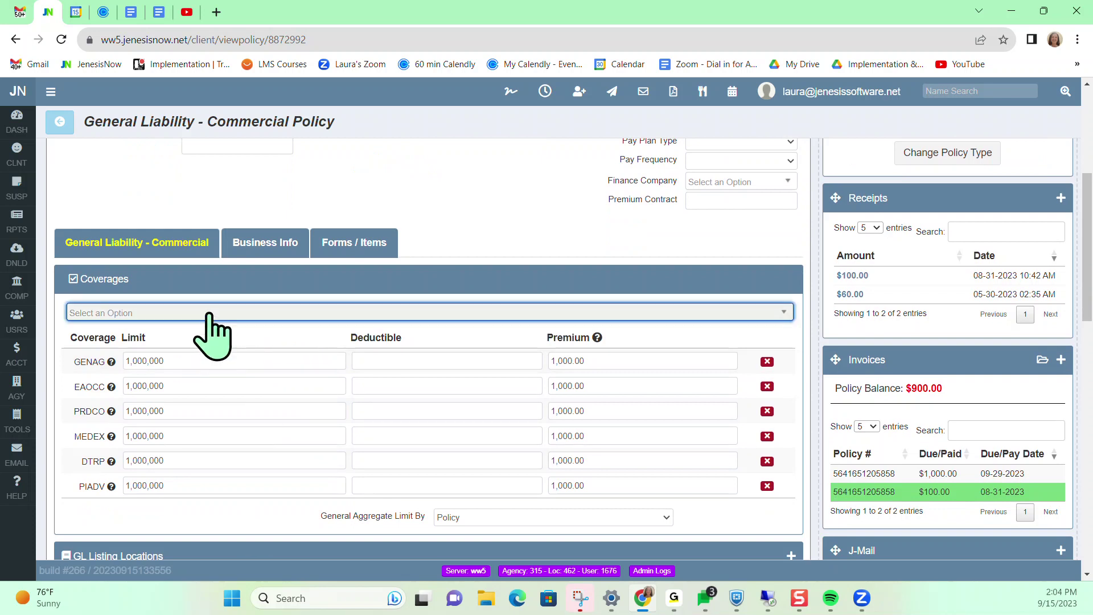
scroll(179, 322, "down", 1)
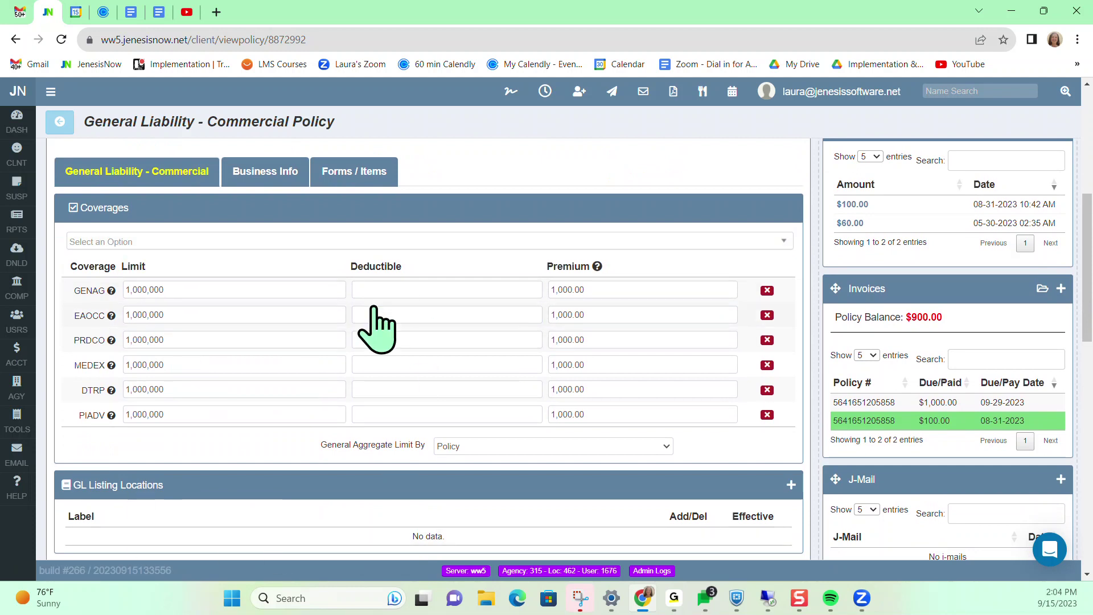
scroll(222, 256, "up", 1)
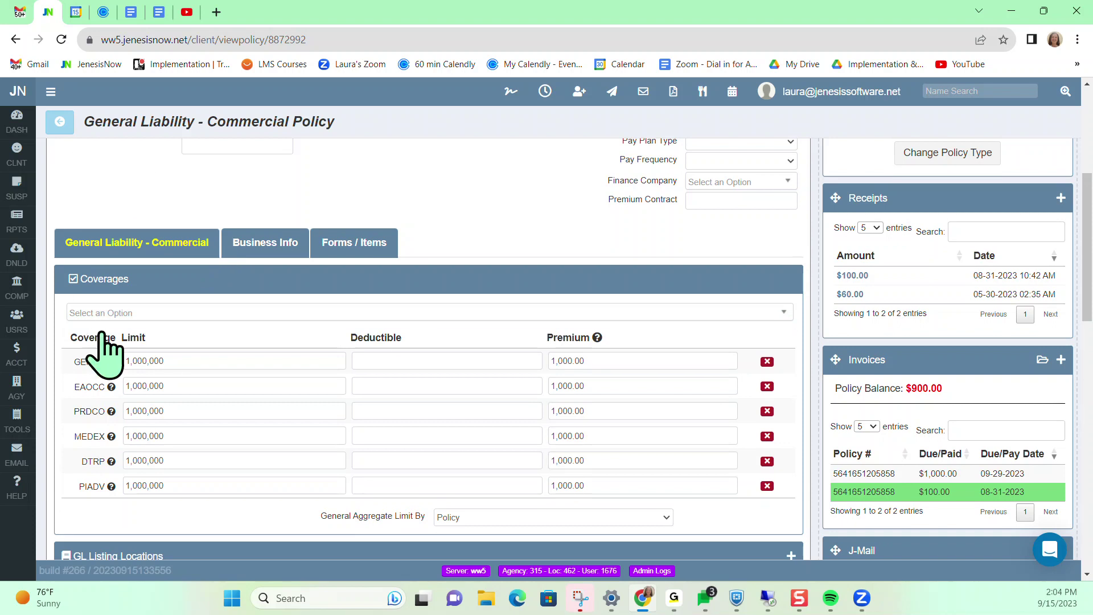
scroll(94, 350, "up", 3)
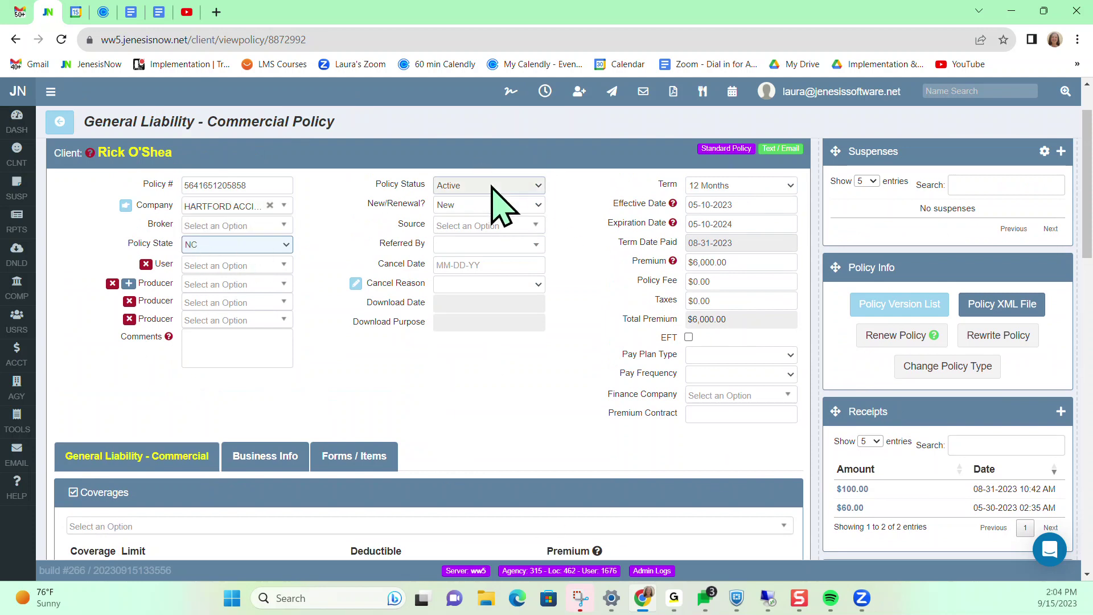
left_click(700, 417)
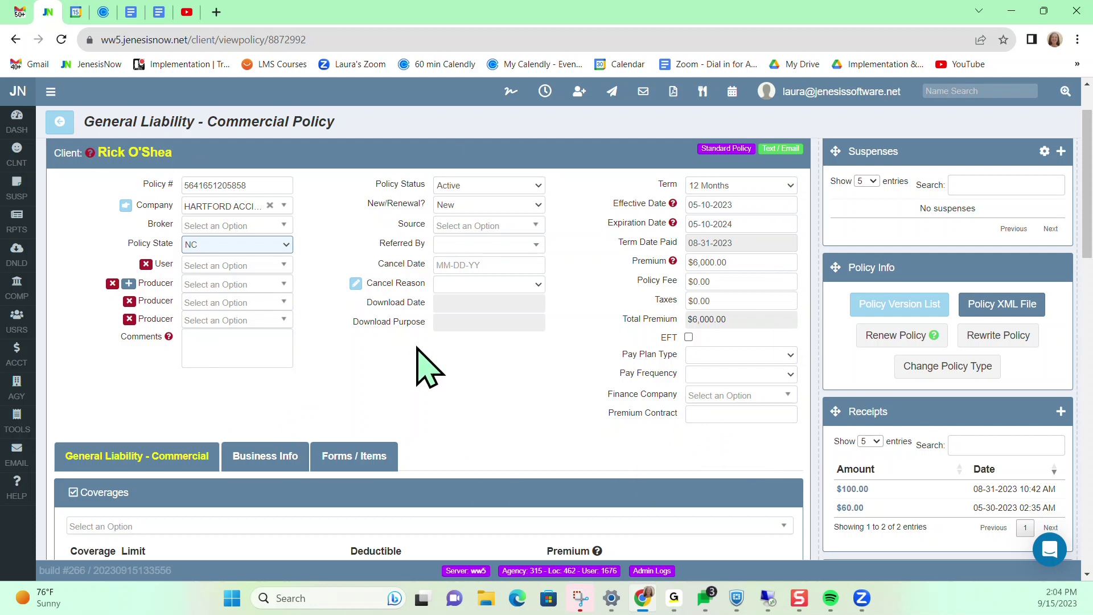
Examine the policy's coverage limits and premiums, GL Listing Locations and Additional Insured sections, and return to the client view.
scroll(414, 388, "down", 4)
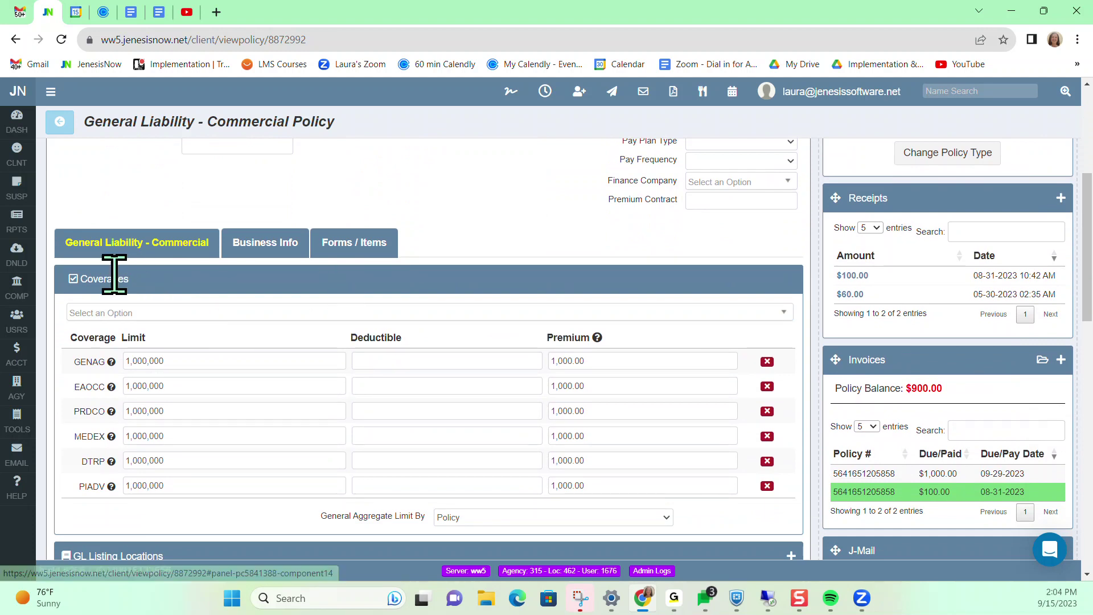
scroll(305, 305, "down", 1)
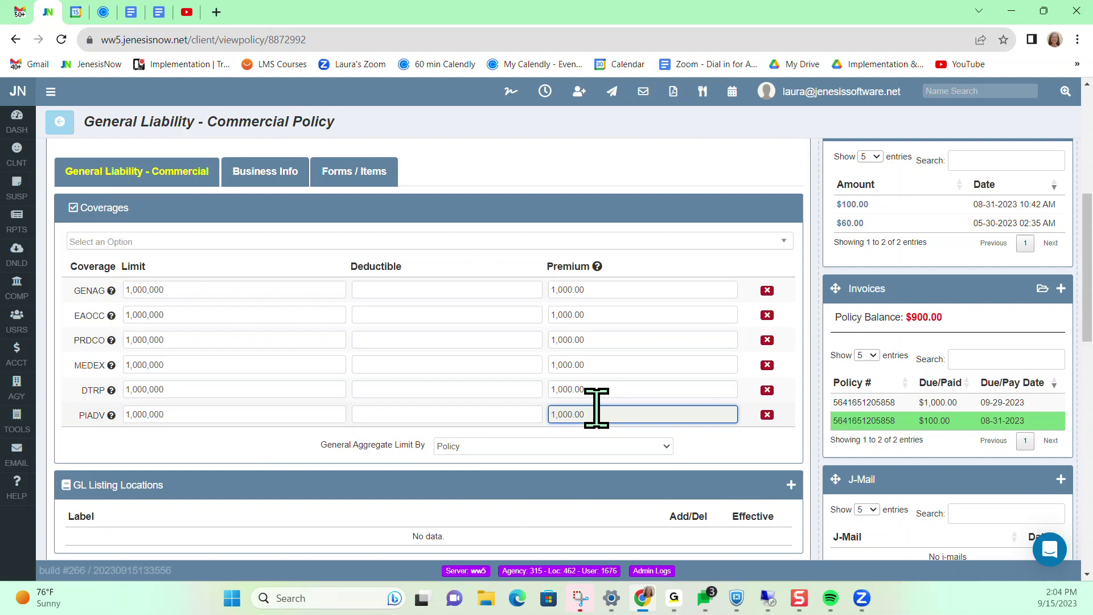
scroll(593, 414, "down", 1)
scroll(540, 461, "down", 1)
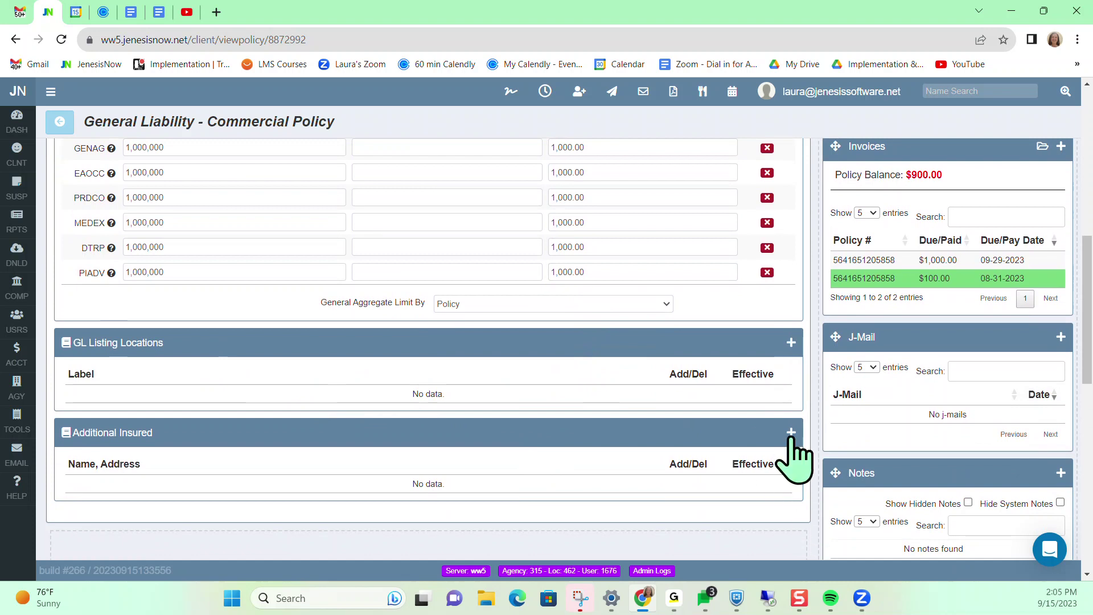
scroll(259, 432, "up", 2)
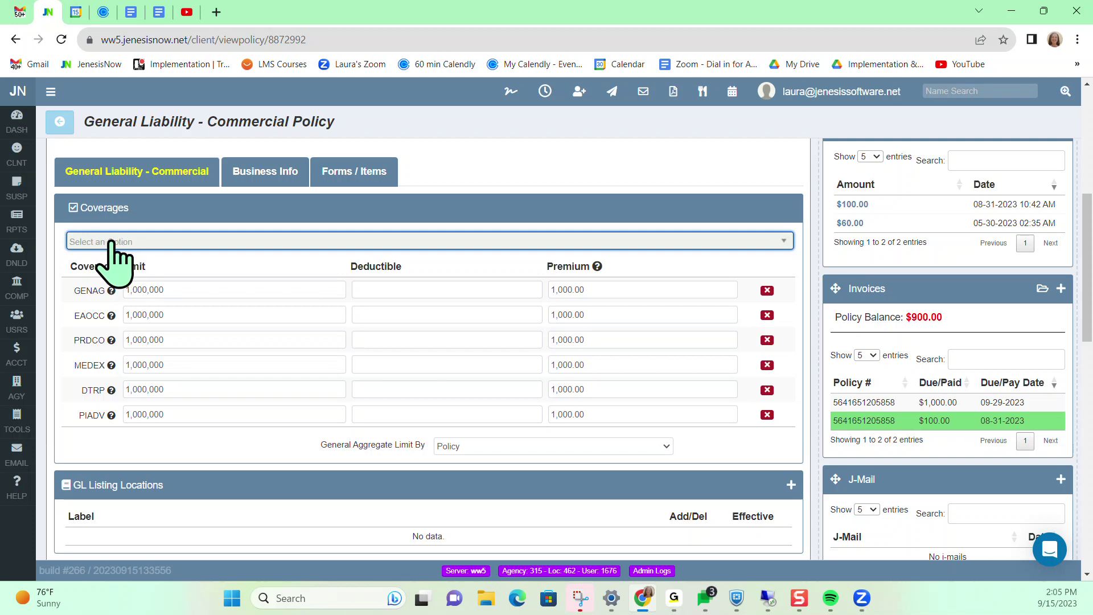
scroll(354, 371, "up", 5)
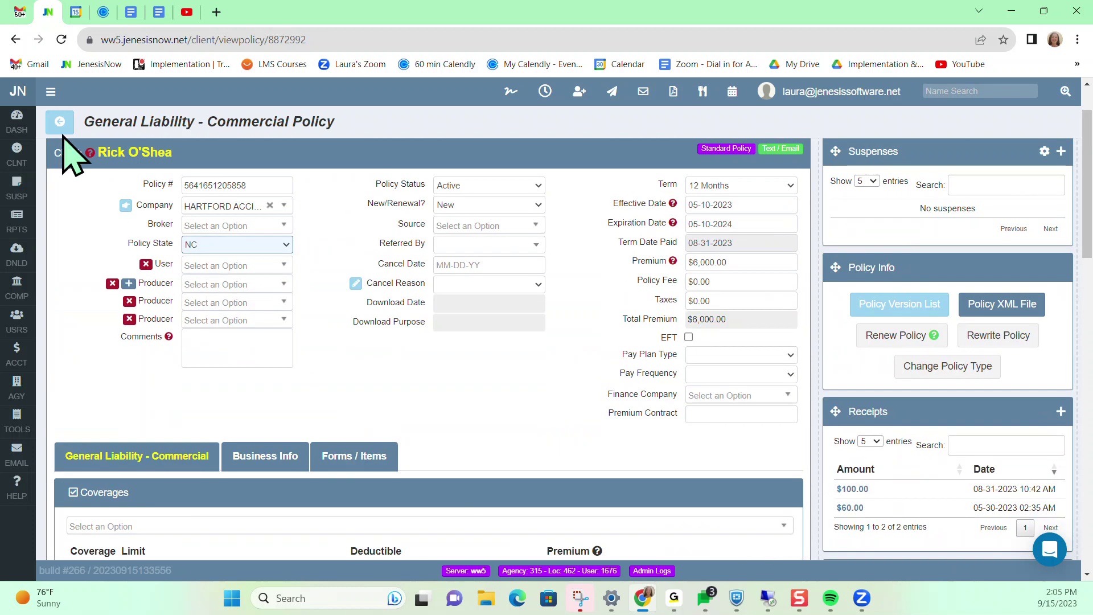
left_click(65, 143)
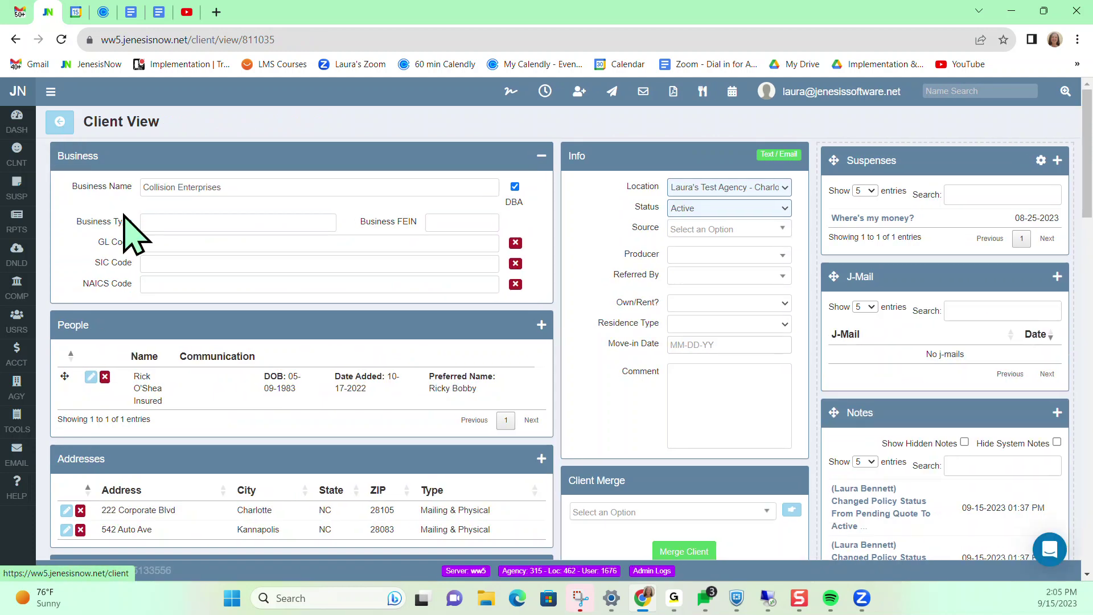
Open the Commercial Umbrella / Excess Liability policy and review its additional info, underlying policies, vehicles, drivers and property listings.
scroll(236, 396, "down", 6)
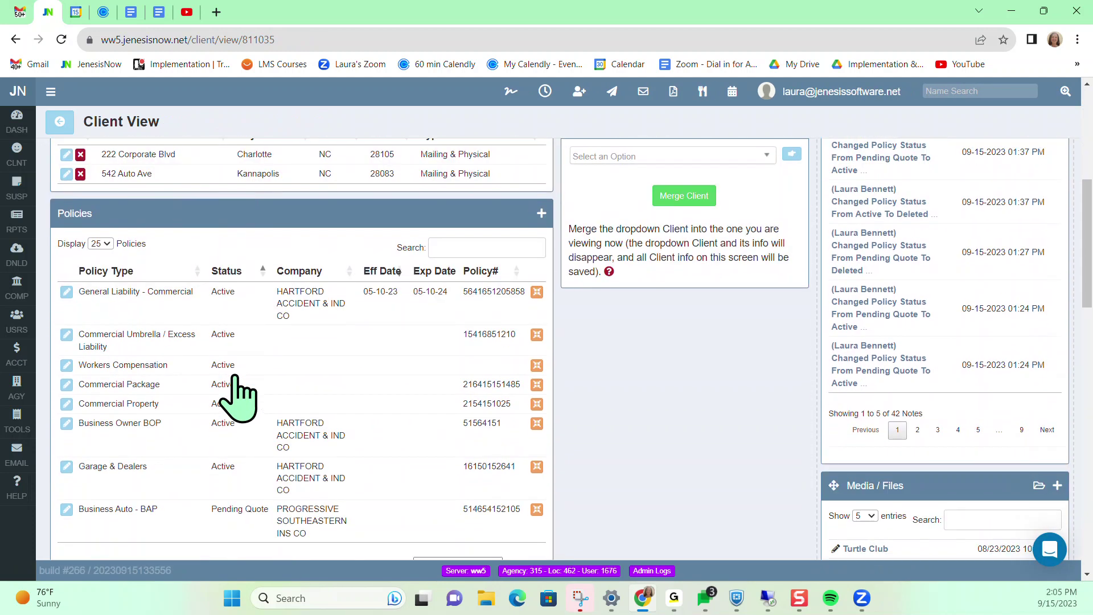
left_click(113, 345)
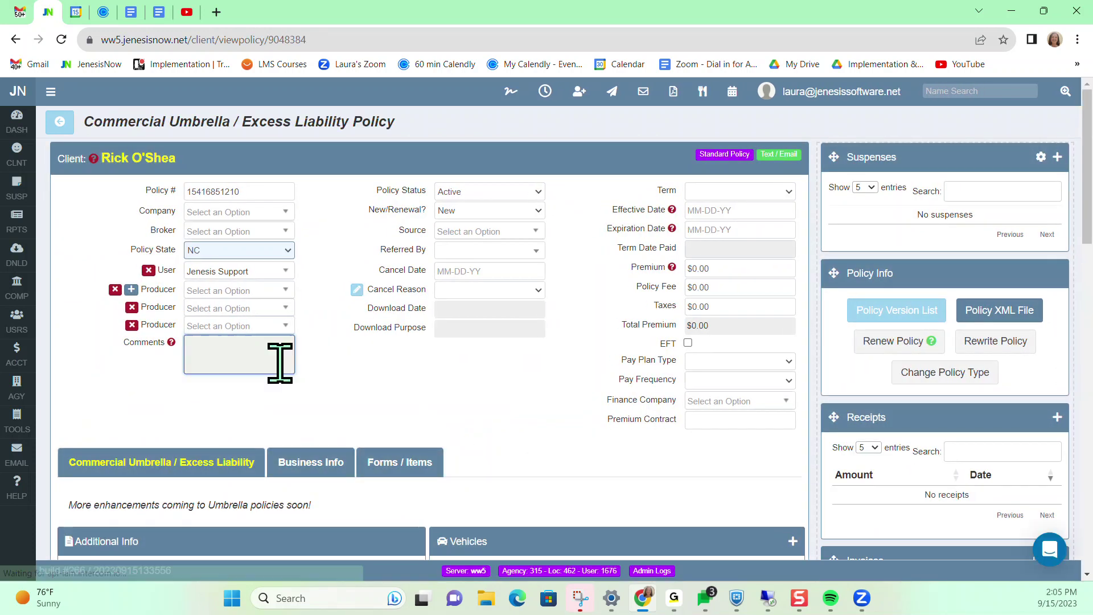
scroll(354, 415, "down", 2)
scroll(353, 415, "up", 2)
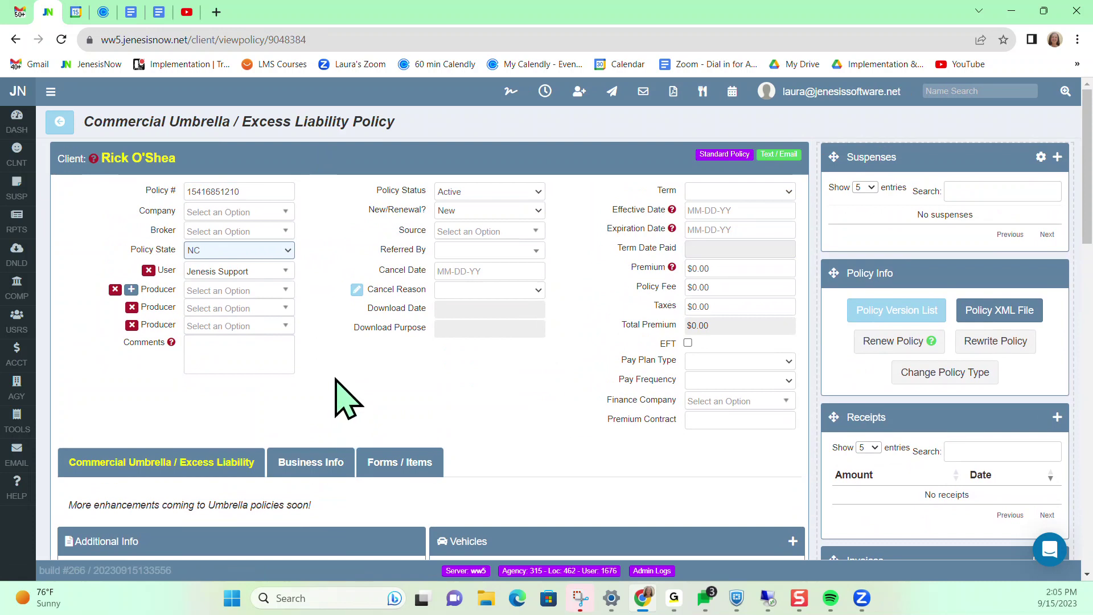
scroll(347, 399, "down", 4)
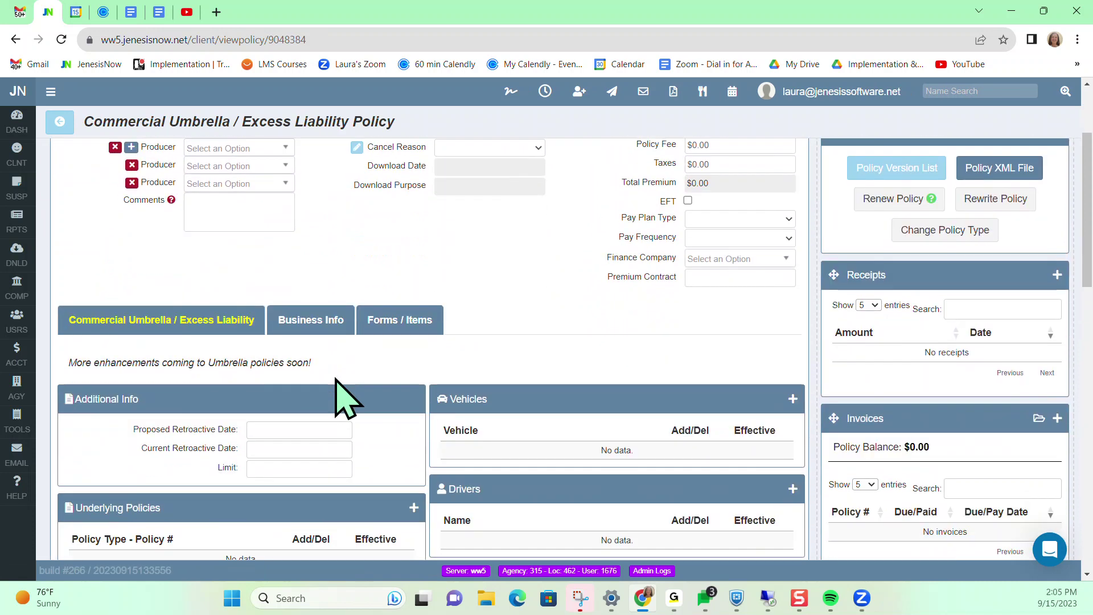
scroll(337, 380, "down", 1)
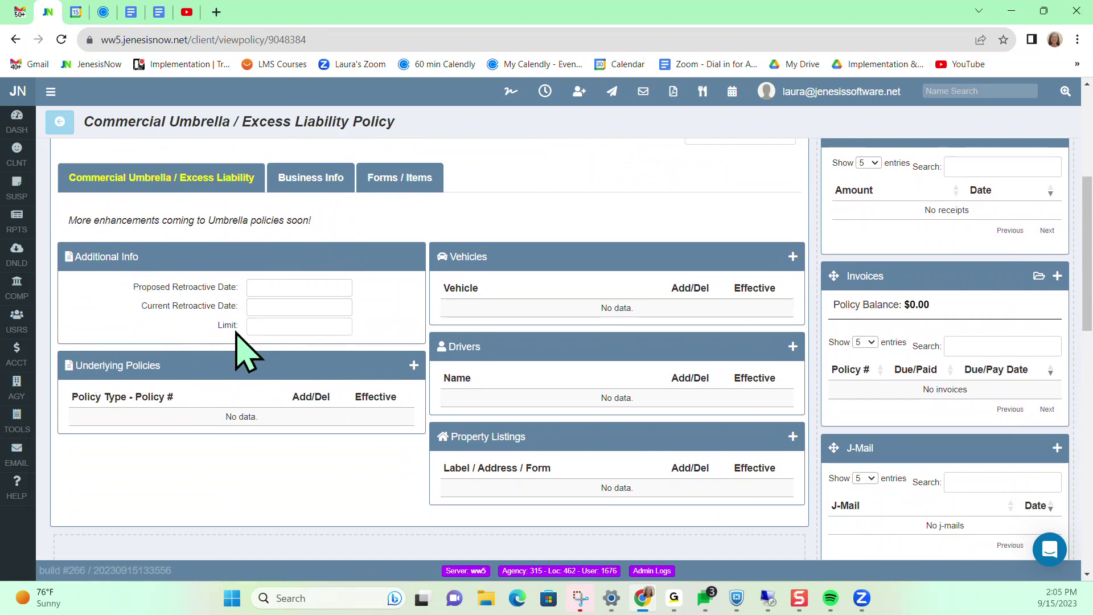
View the entry form for an underlying policy on the umbrella policy, cancel it, and return to the client view.
left_click(414, 366)
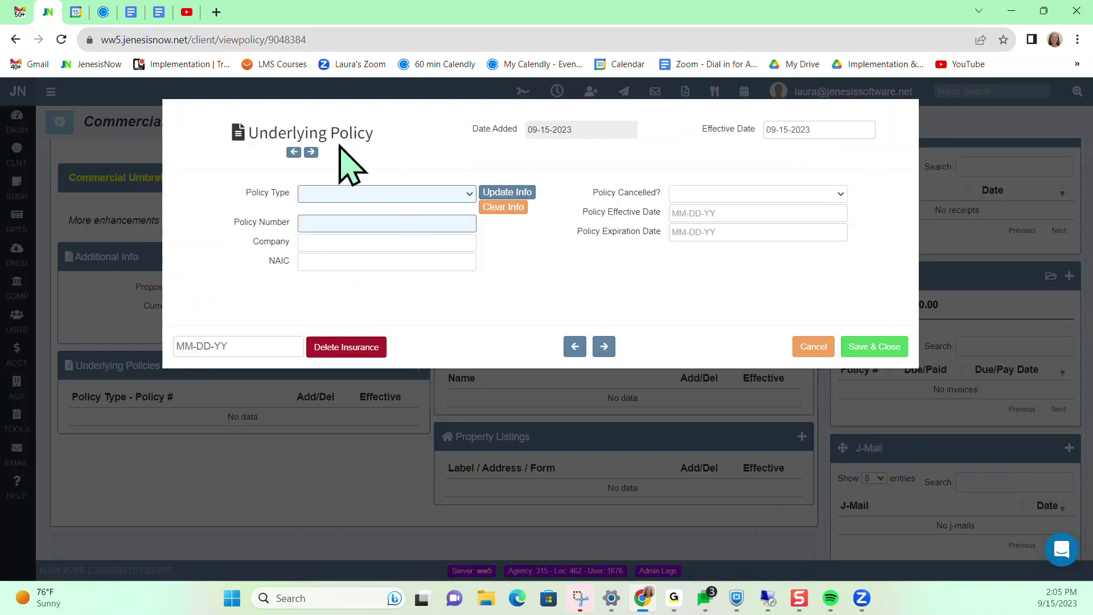
left_click(814, 347)
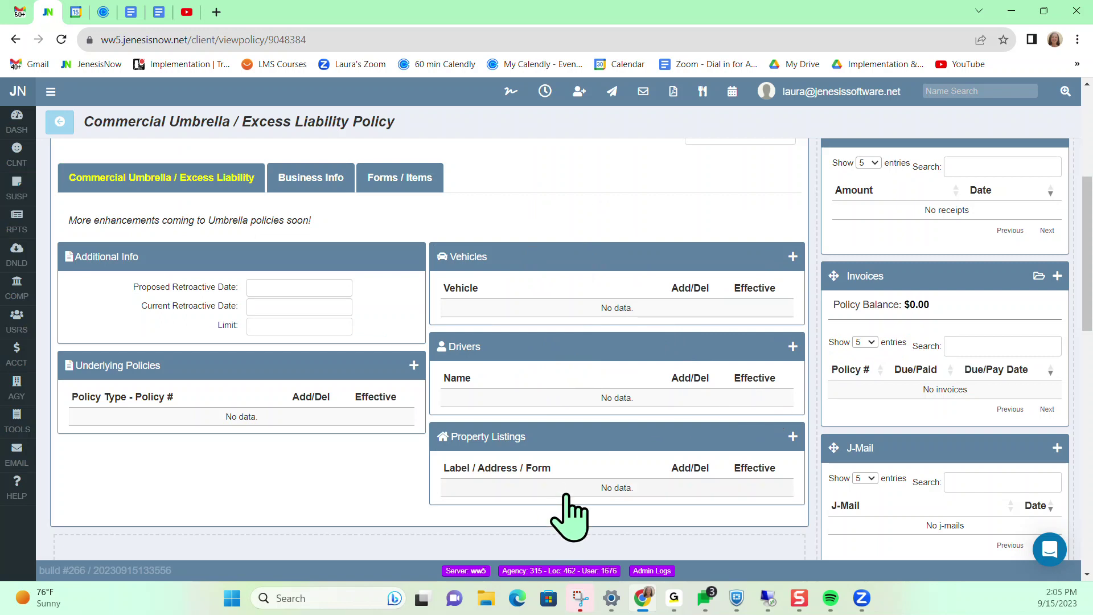
scroll(570, 518, "up", 5)
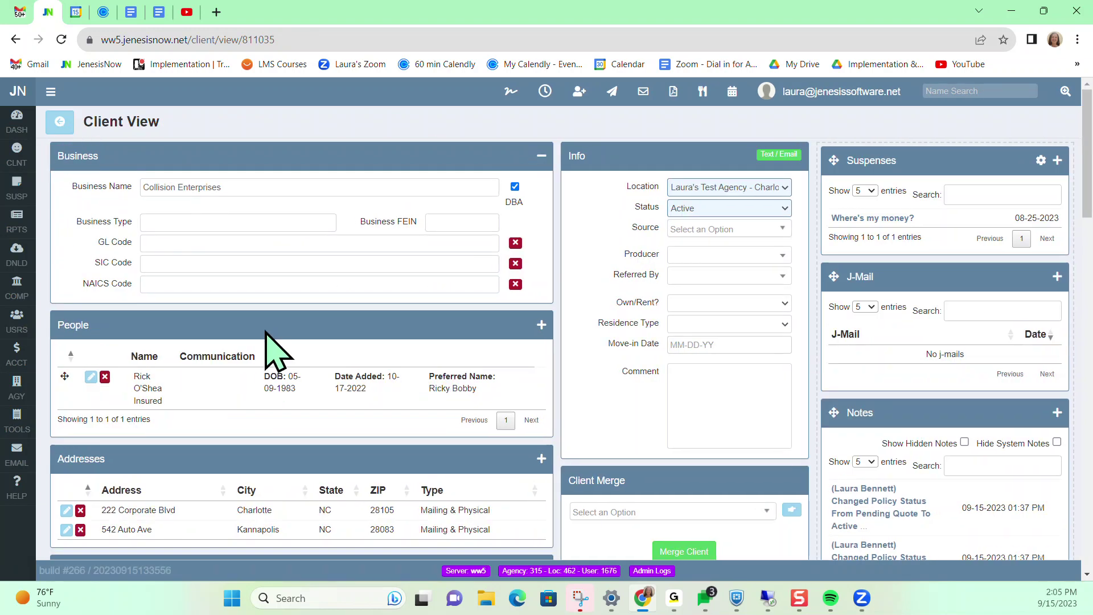
Open the Workers Compensation policy and review its employer info, employer's liability, prior carriers, officers, employees and states sections.
scroll(268, 349, "down", 6)
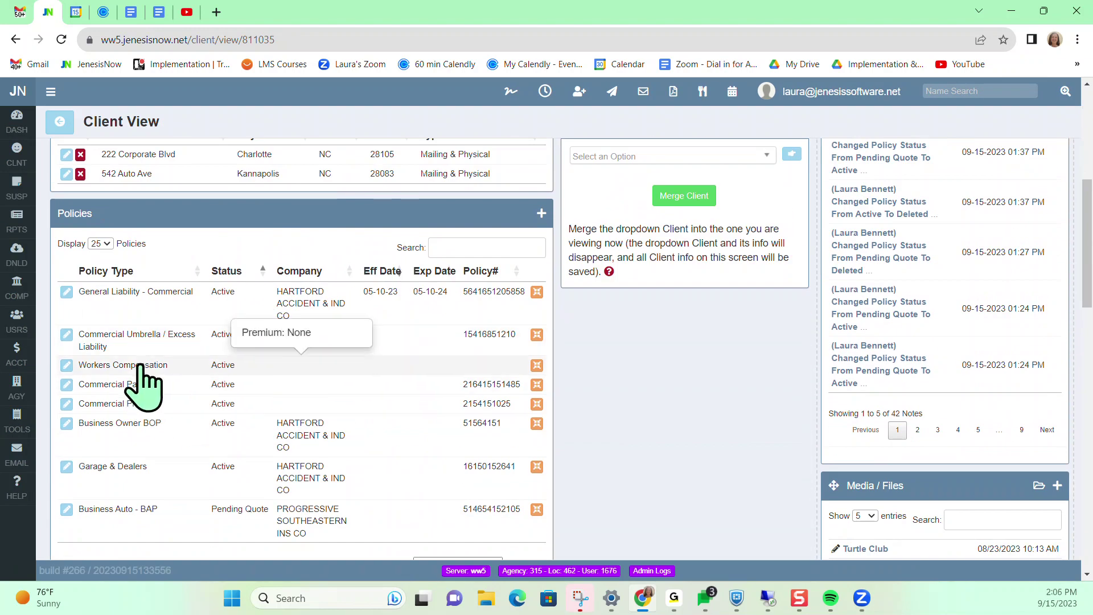
left_click(139, 366)
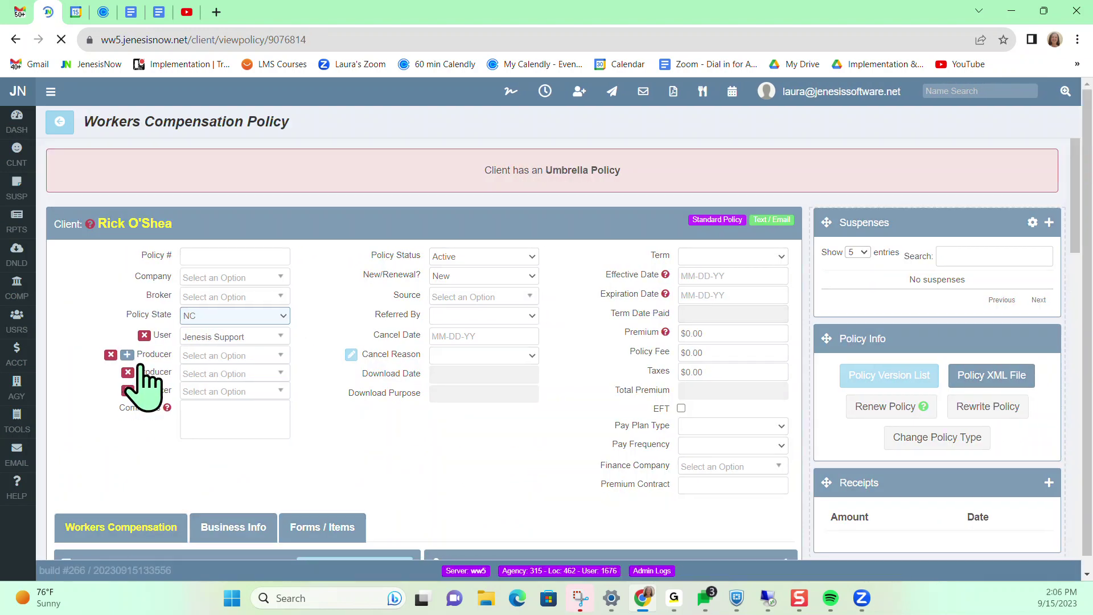
scroll(338, 426, "down", 6)
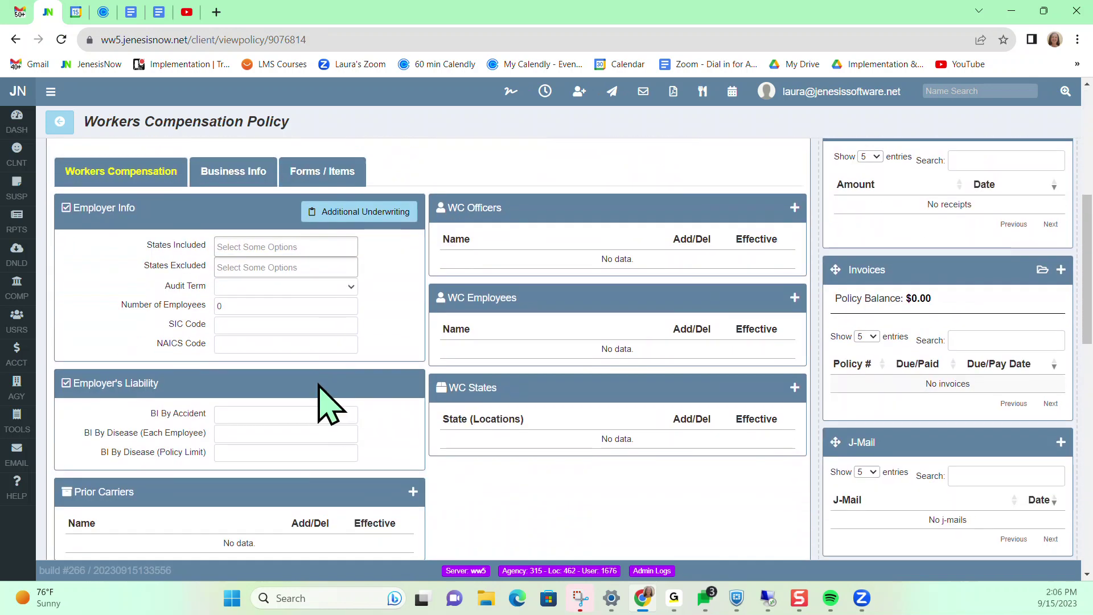
left_click(239, 319)
scroll(242, 313, "down", 1)
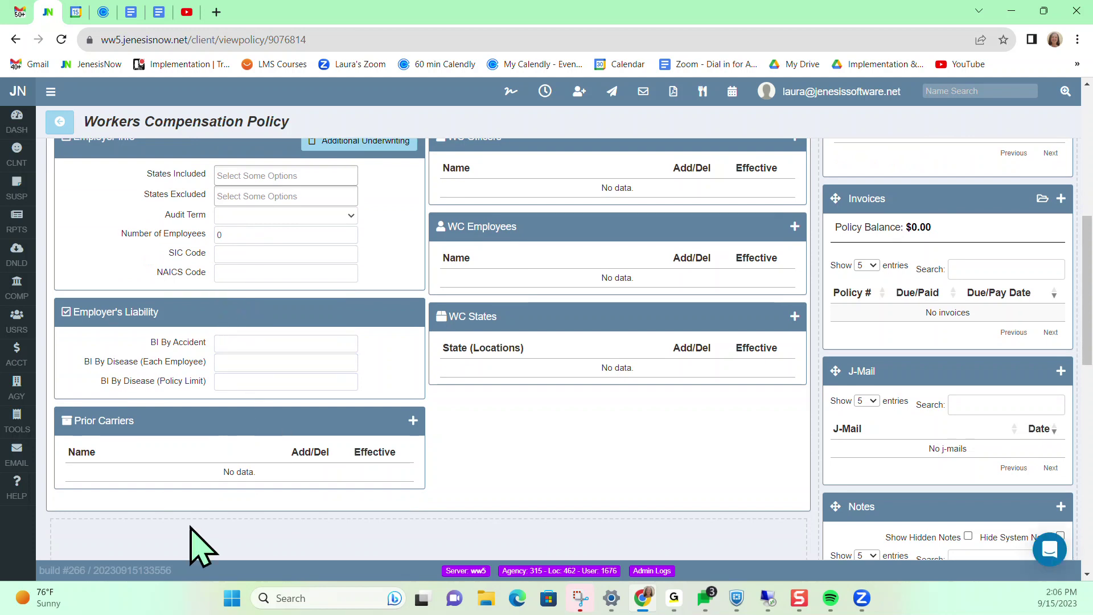
scroll(651, 509, "up", 1)
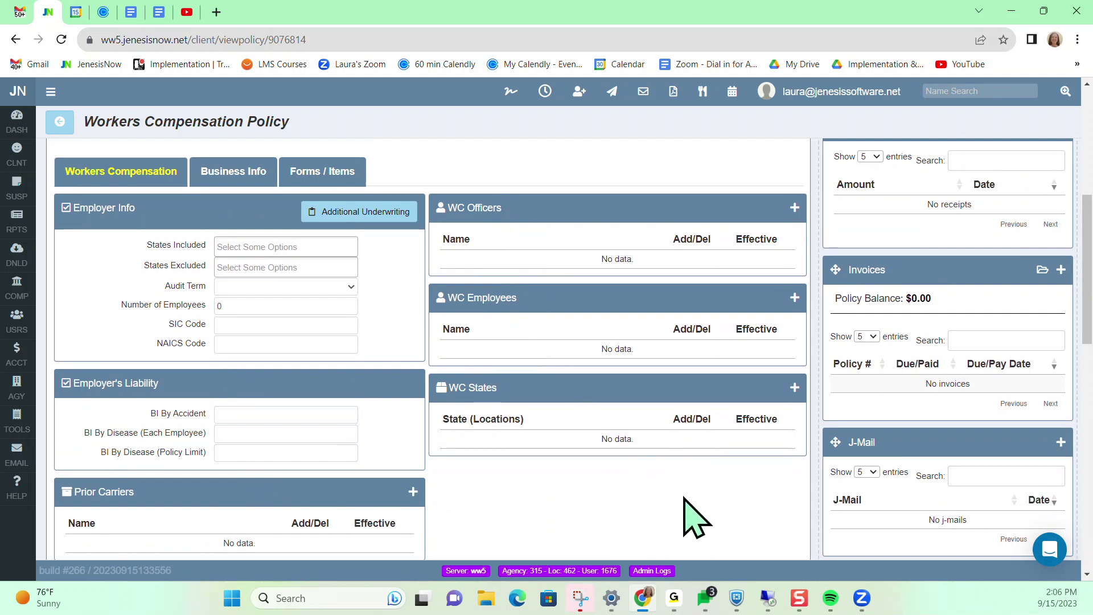
View the Workers Compensation policy's Business Info fields and return to the client view.
scroll(661, 513, "up", 1)
left_click(239, 243)
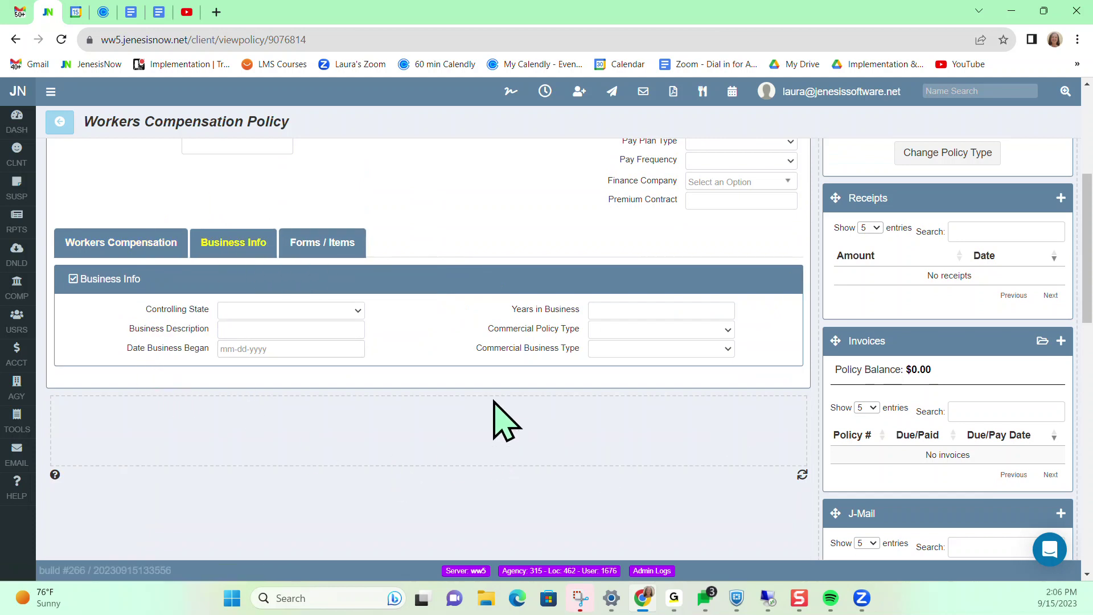
scroll(490, 410, "up", 2)
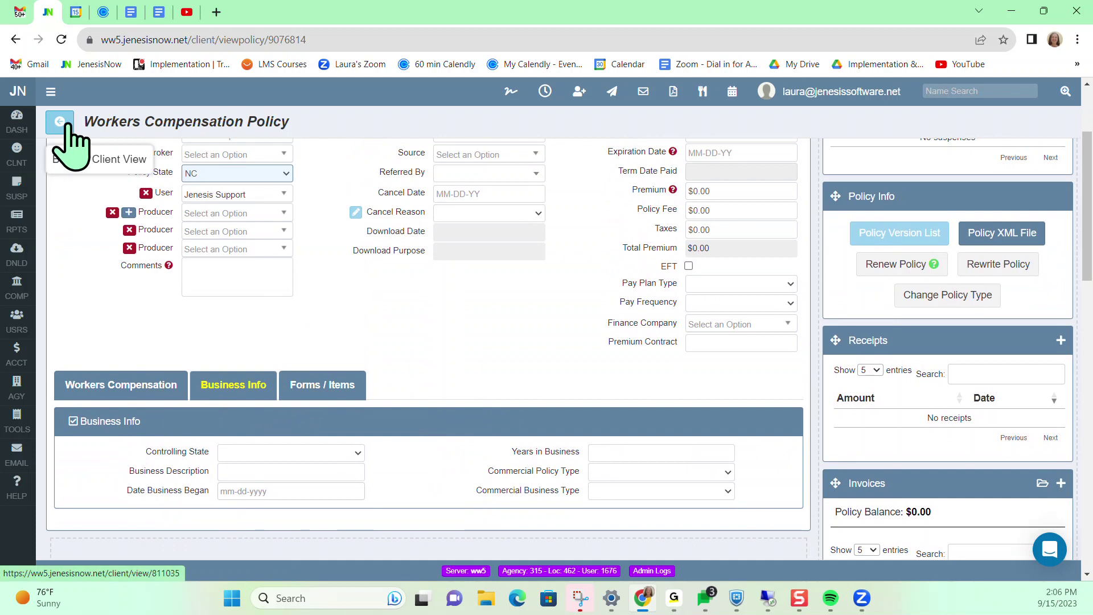
left_click(63, 125)
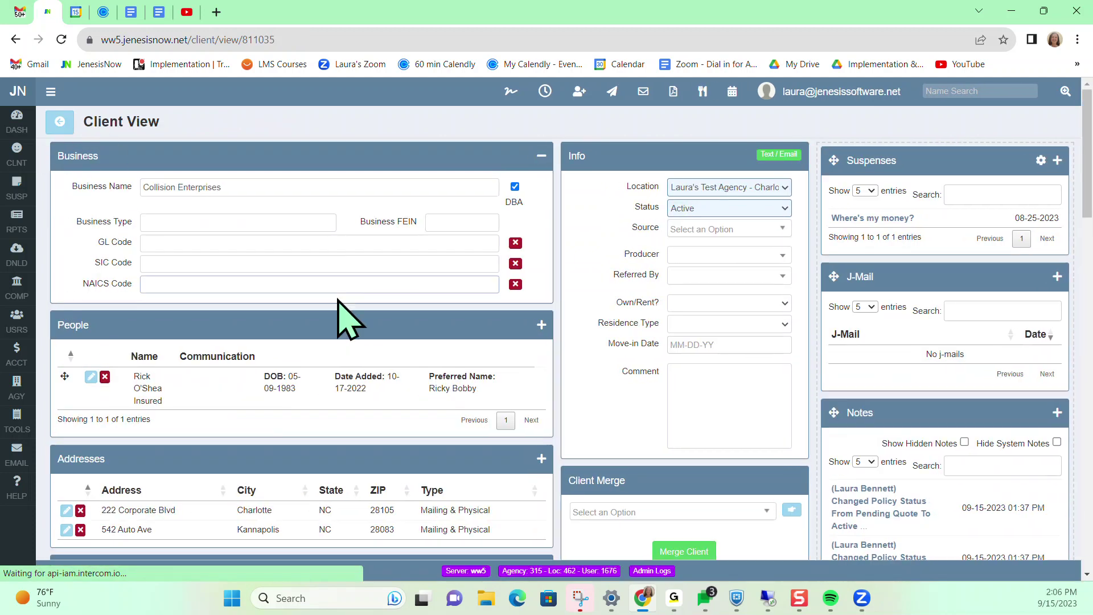
Open the Commercial Package policy and add a General Liability - Commercial component to it.
scroll(342, 319, "down", 8)
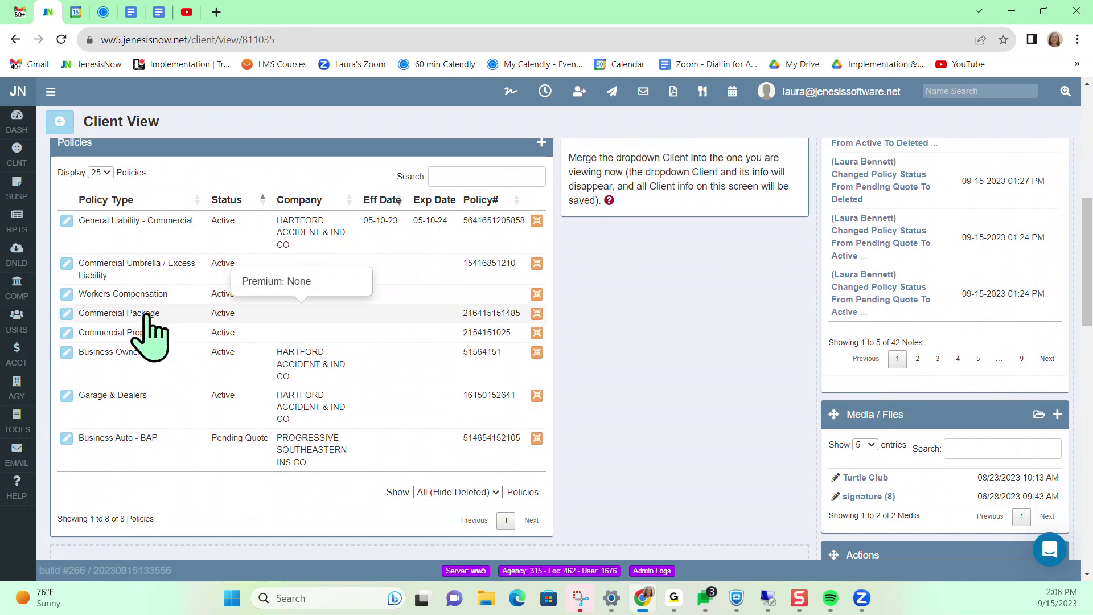
left_click(146, 315)
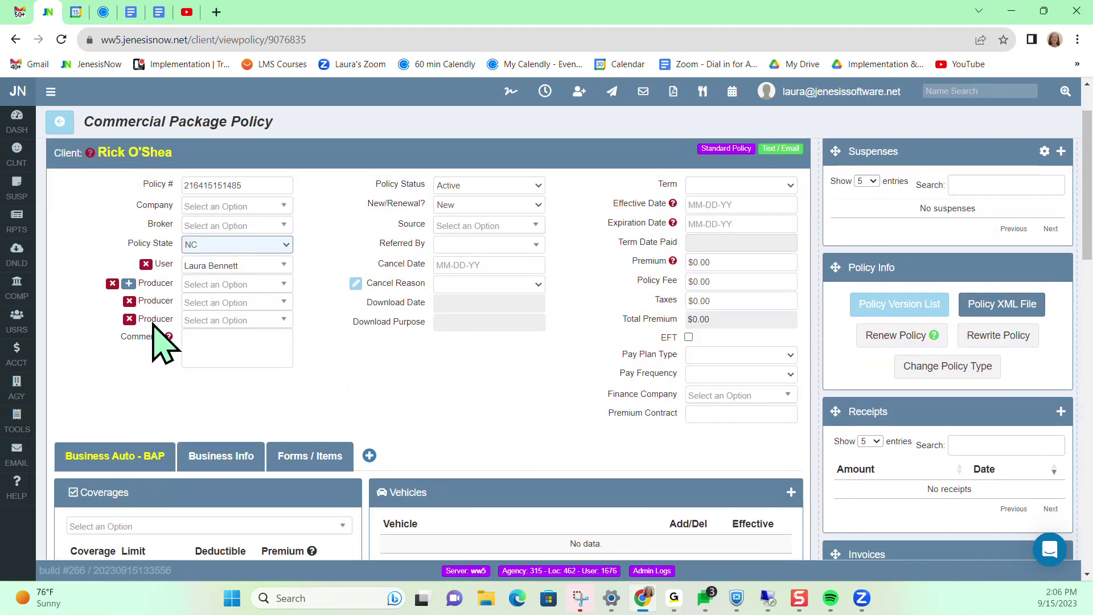
scroll(162, 344, "down", 2)
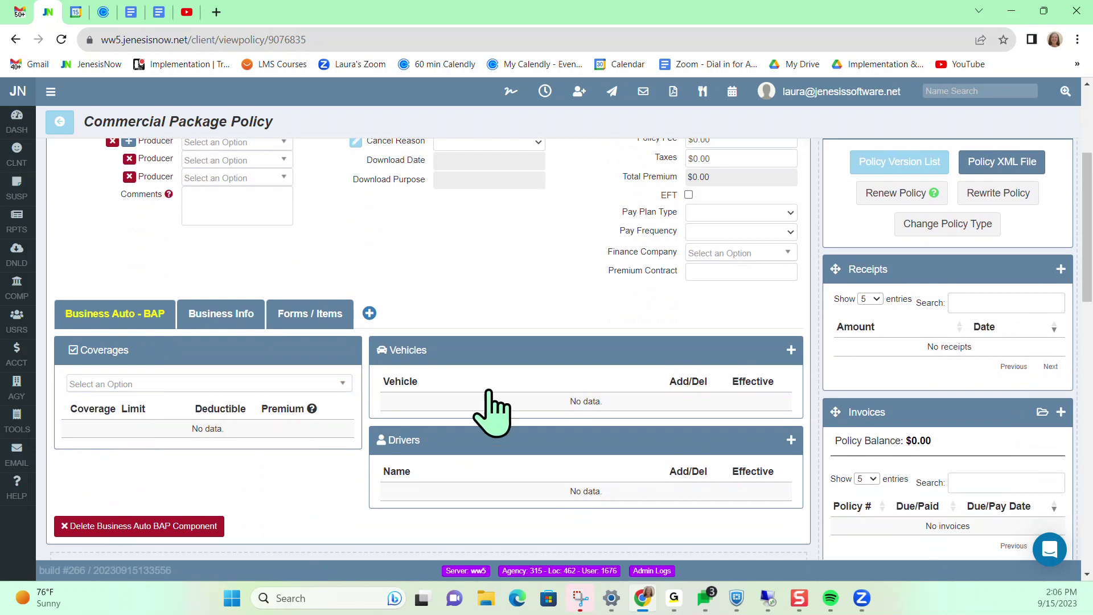
left_click(369, 313)
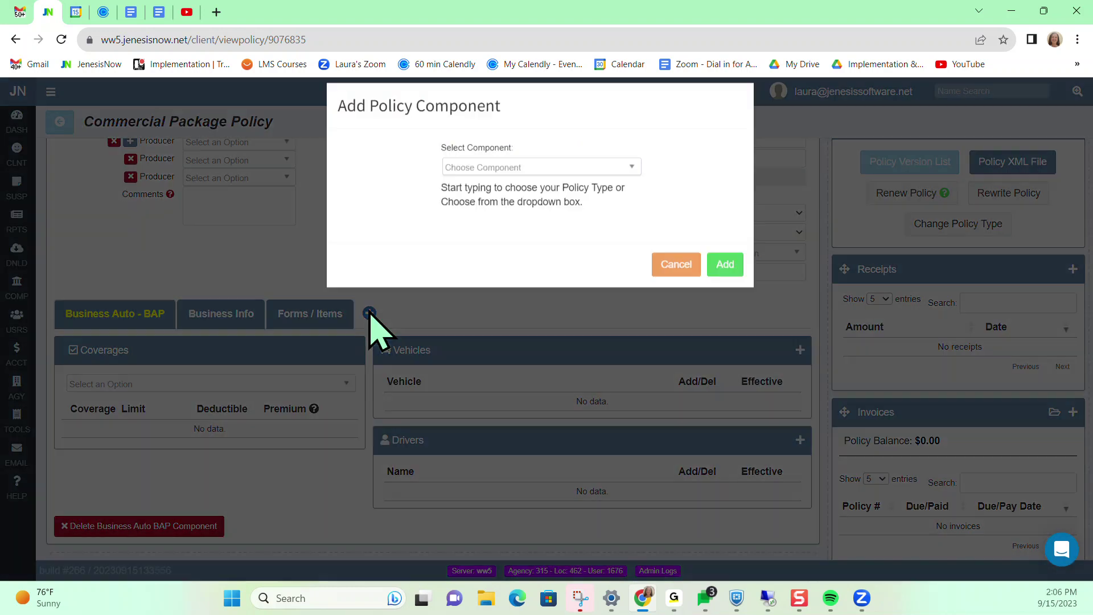
left_click(557, 183)
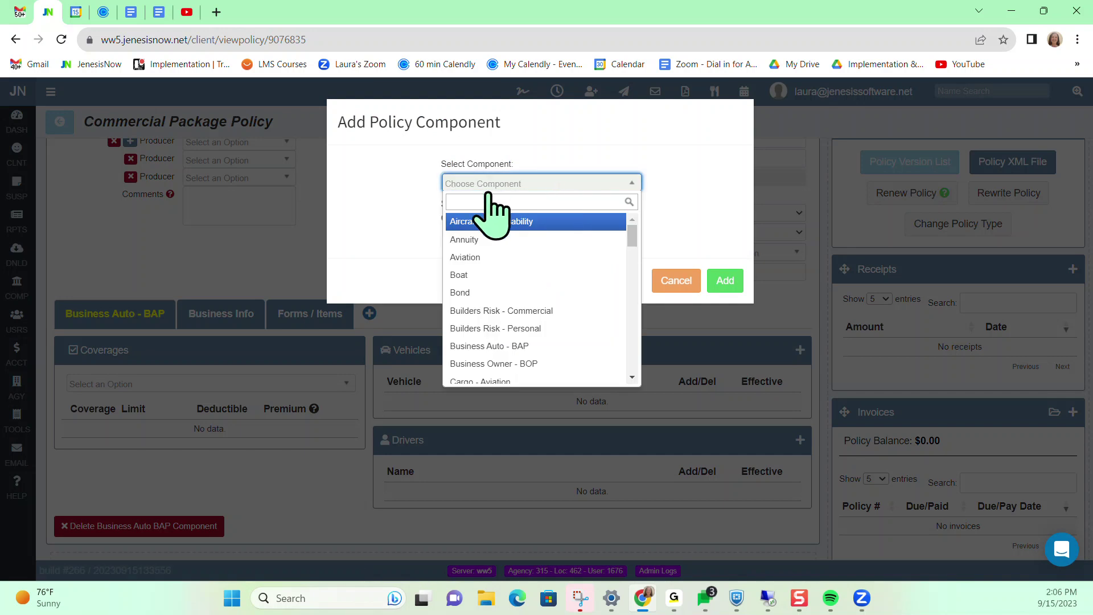
type("ge")
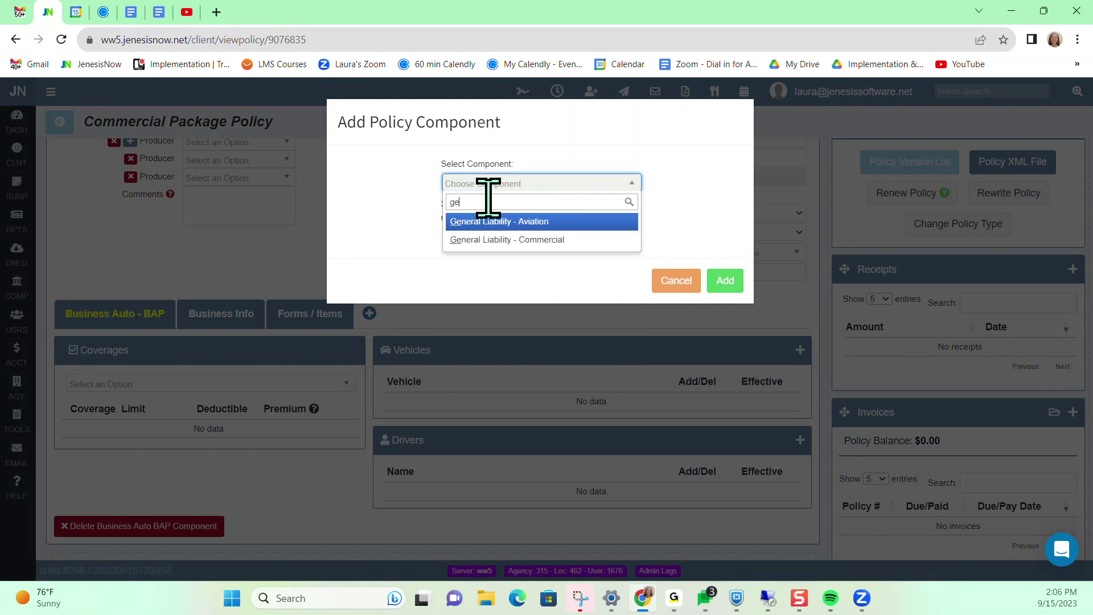
left_click(519, 242)
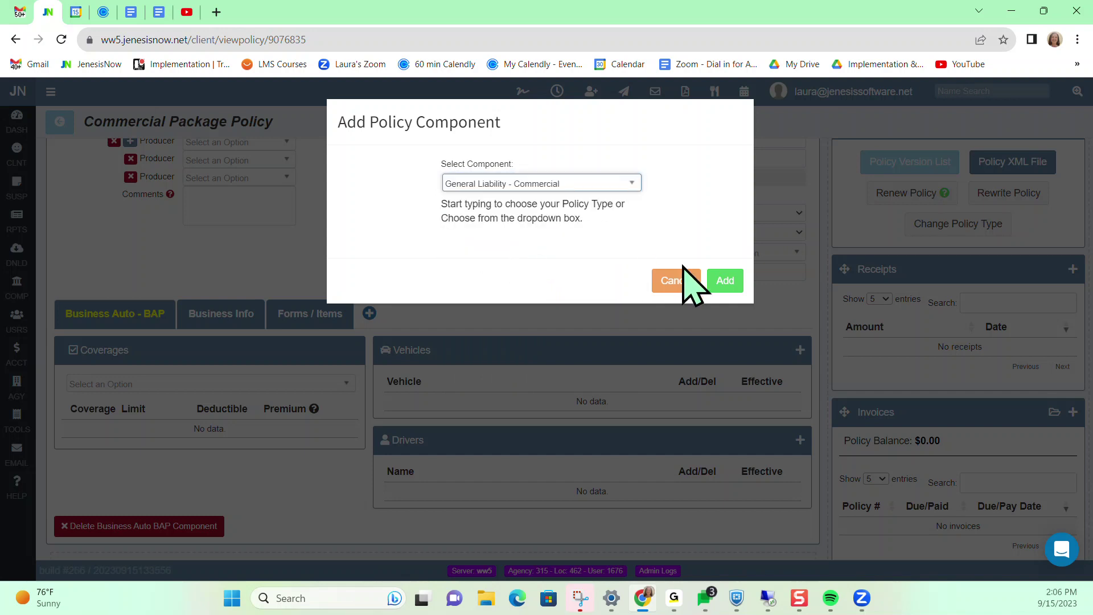
left_click(725, 282)
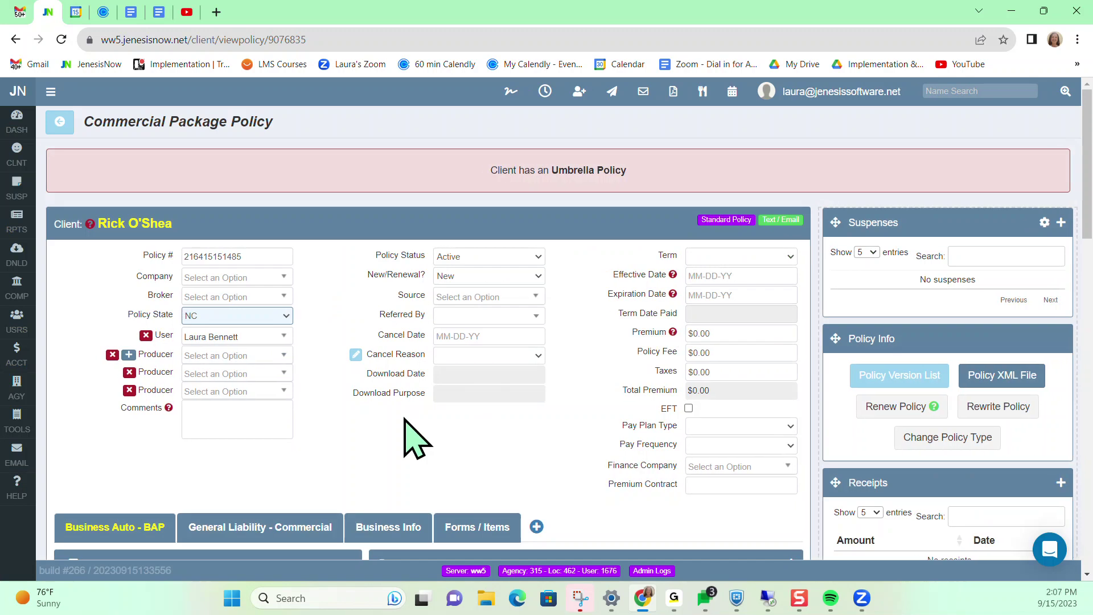
View the package policy's Business Info fields and return to its Business Auto - BAP component.
scroll(410, 439, "down", 3)
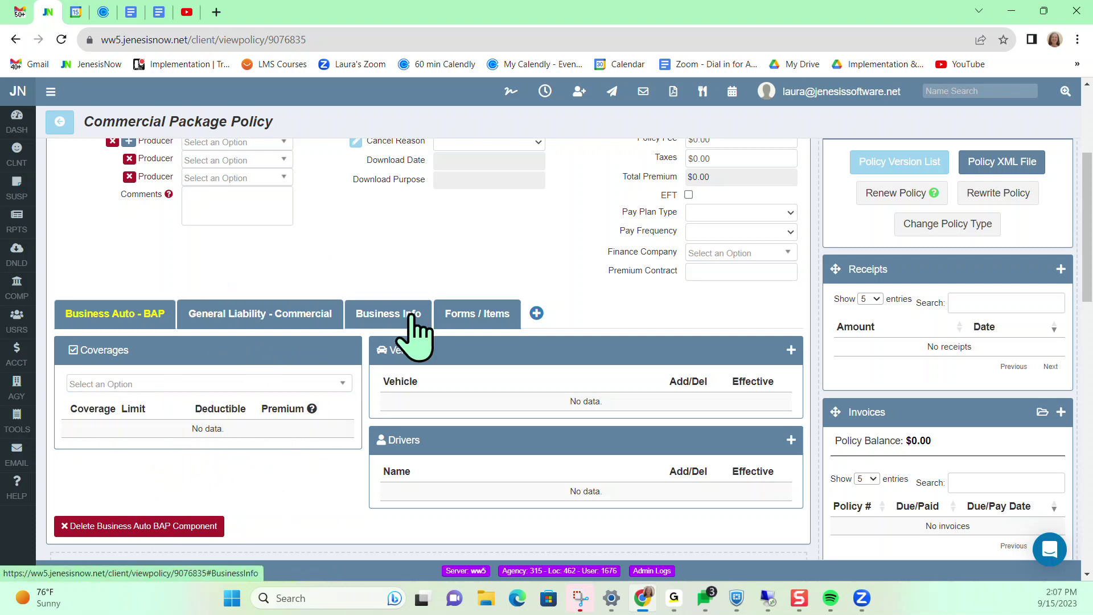
left_click(414, 331)
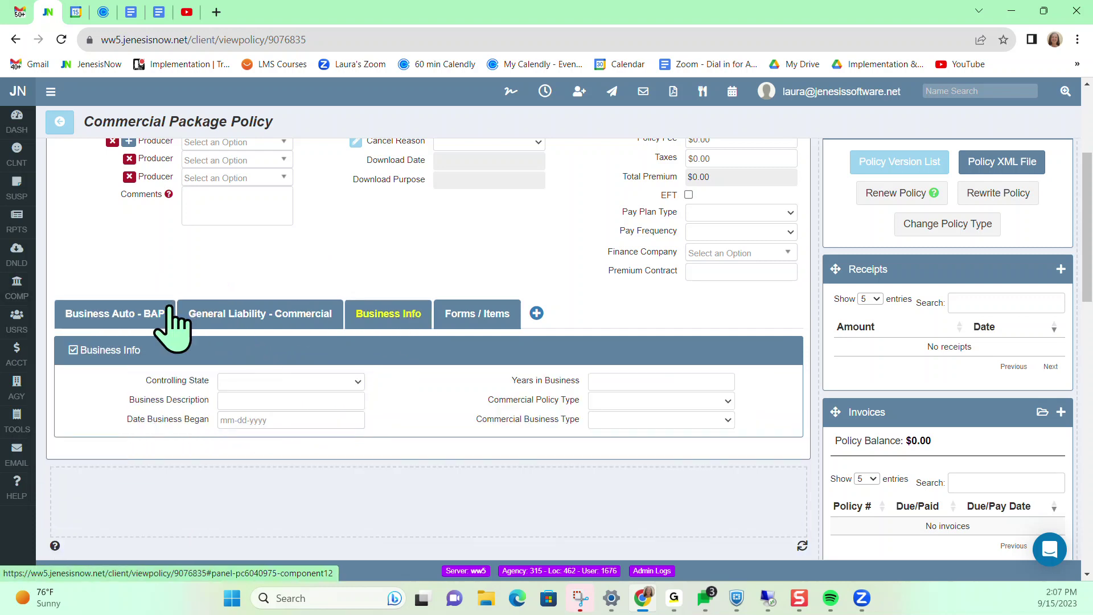
left_click(129, 317)
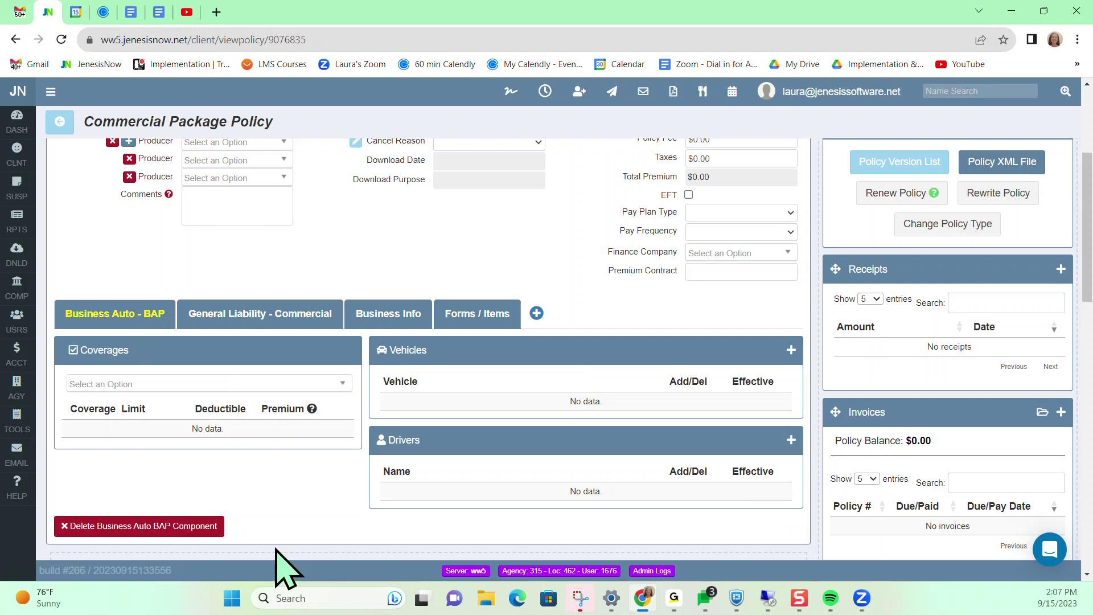
Delete the Business Auto BAP component from the Commercial Package policy and return to the client view.
left_click(128, 528)
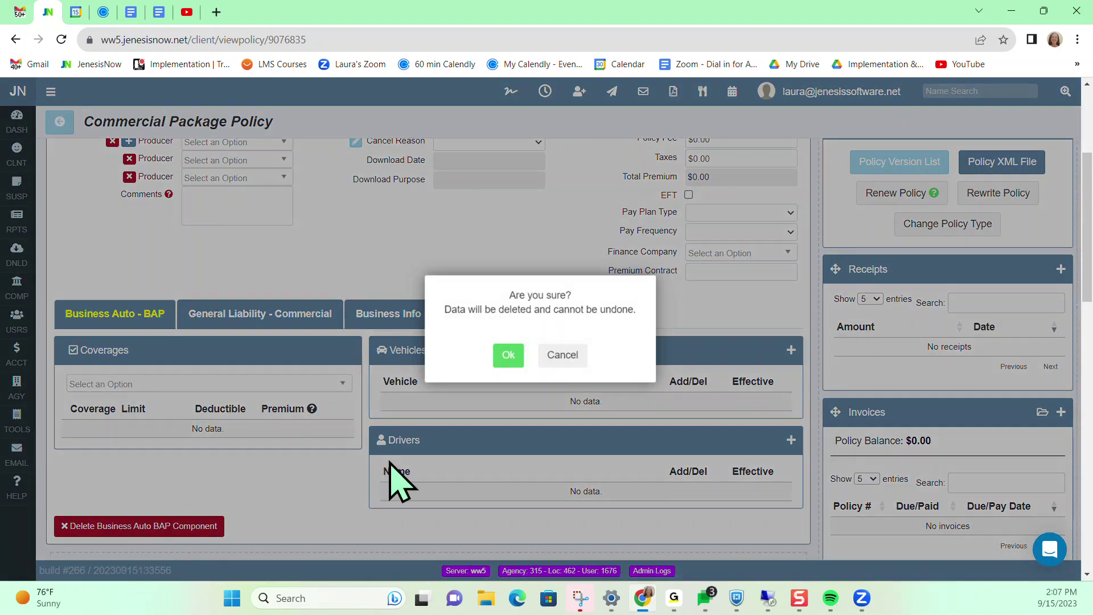
left_click(509, 355)
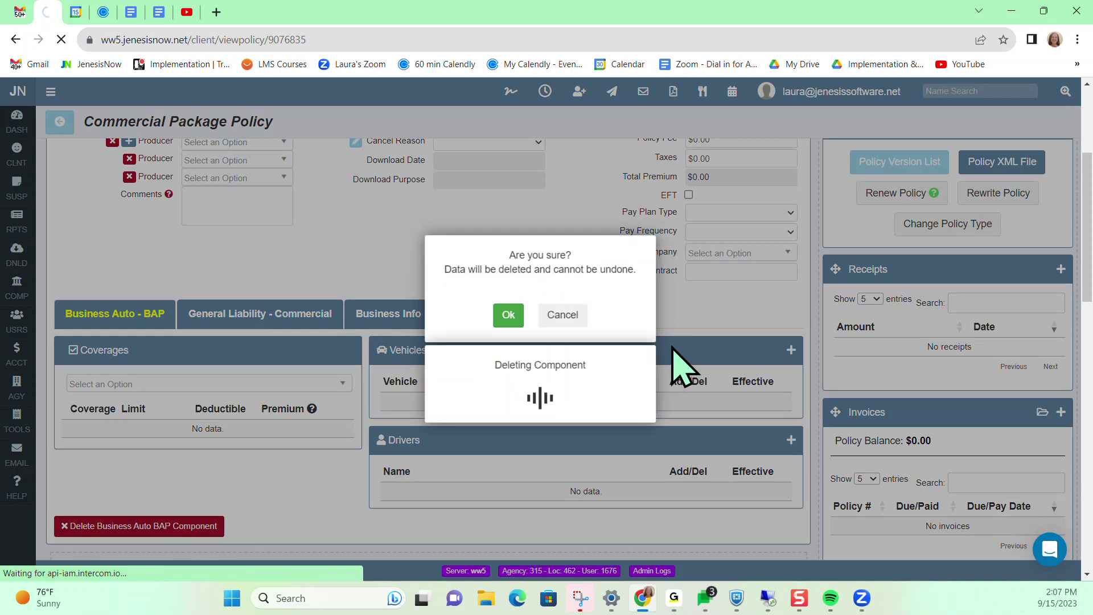
scroll(233, 504, "down", 4)
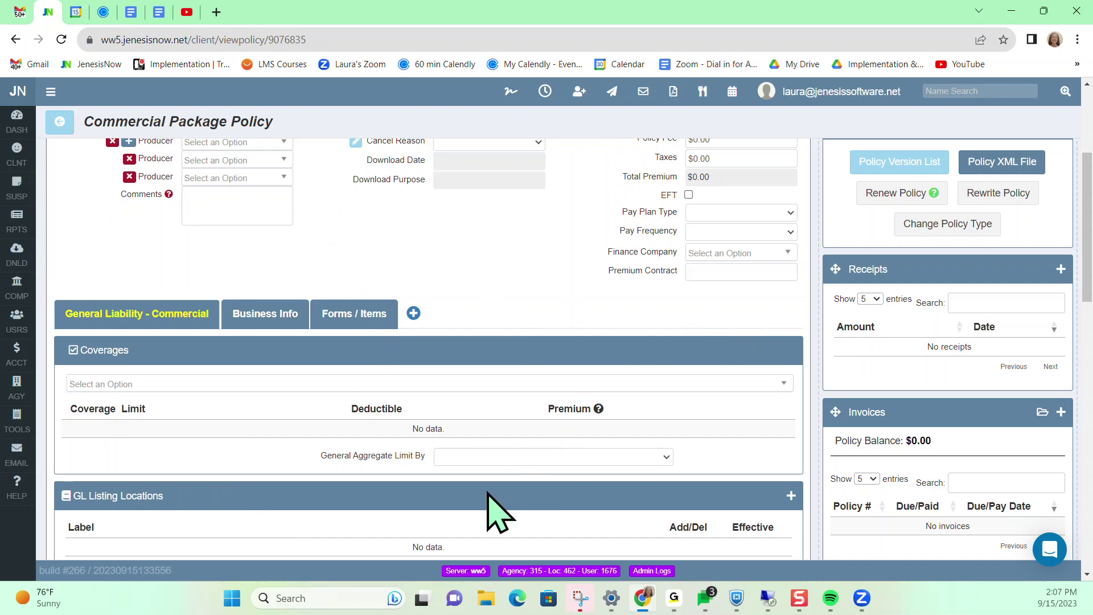
scroll(498, 513, "up", 4)
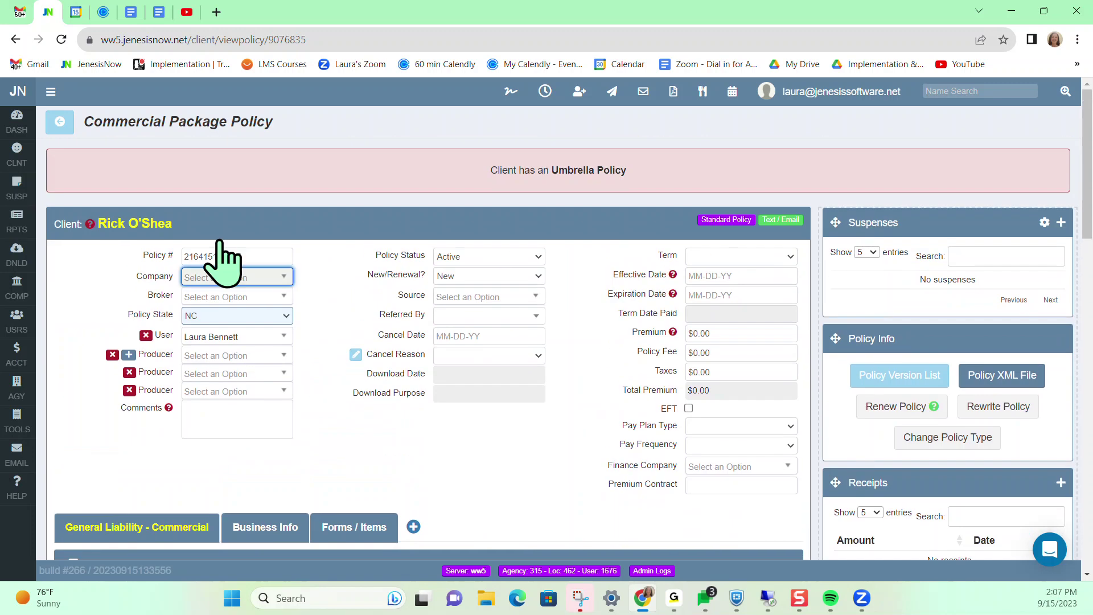
left_click(59, 121)
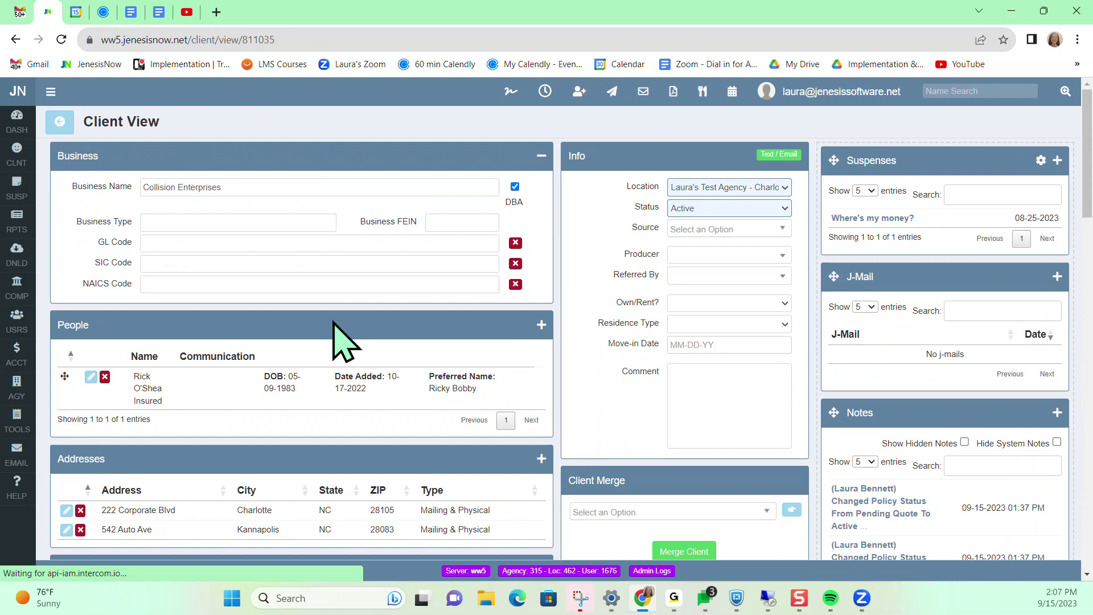
Open the Commercial Property policy and review its locations / premises, additional insured and mortgagee info sections.
scroll(342, 339, "down", 6)
scroll(333, 322, "down", 3)
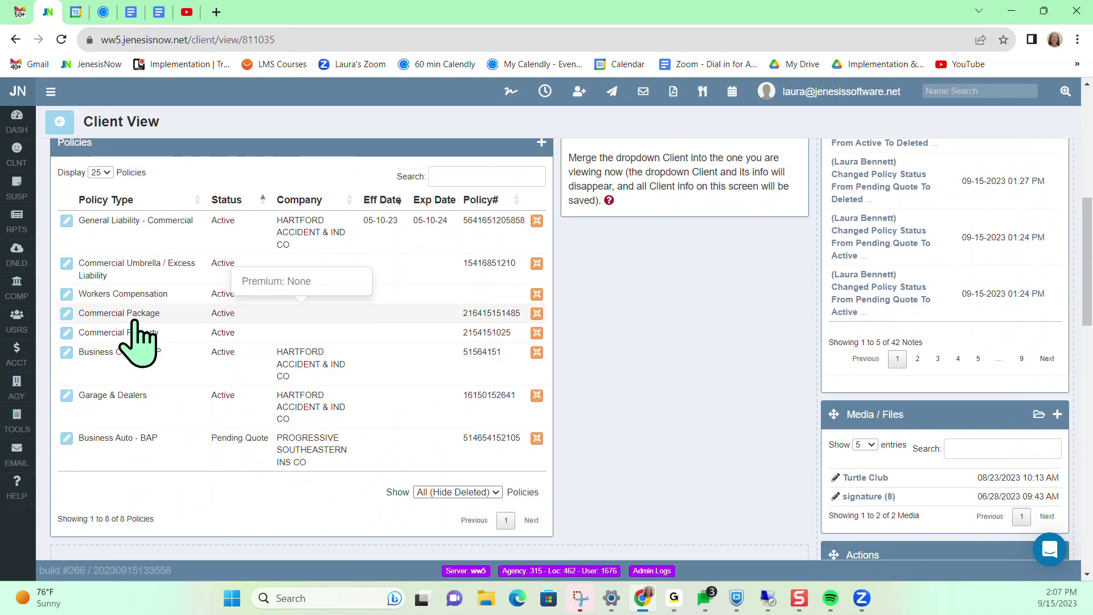
left_click(140, 332)
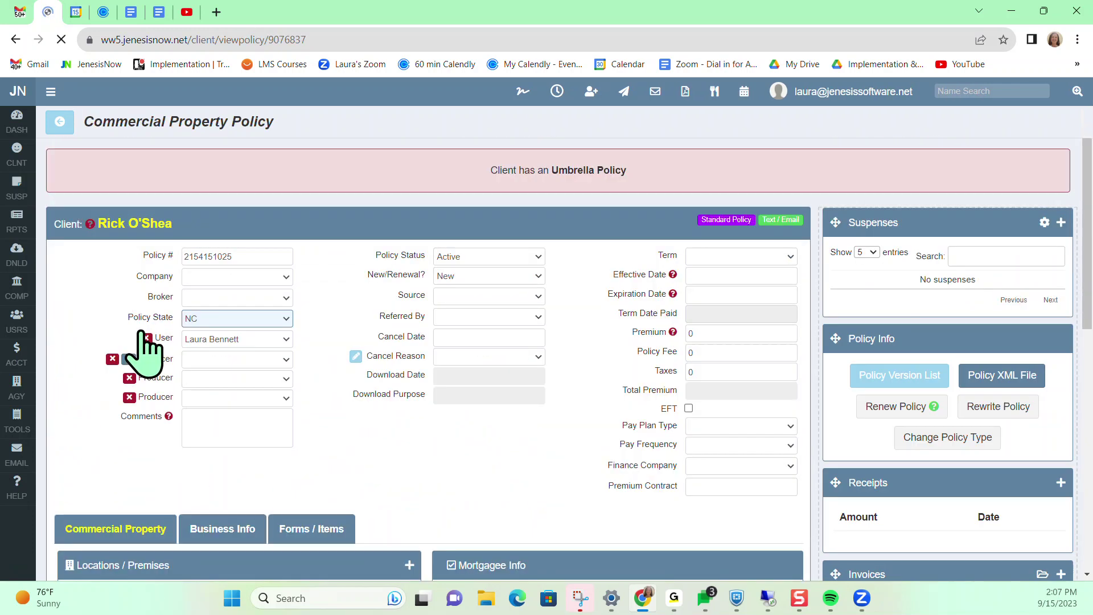
scroll(230, 341, "down", 2)
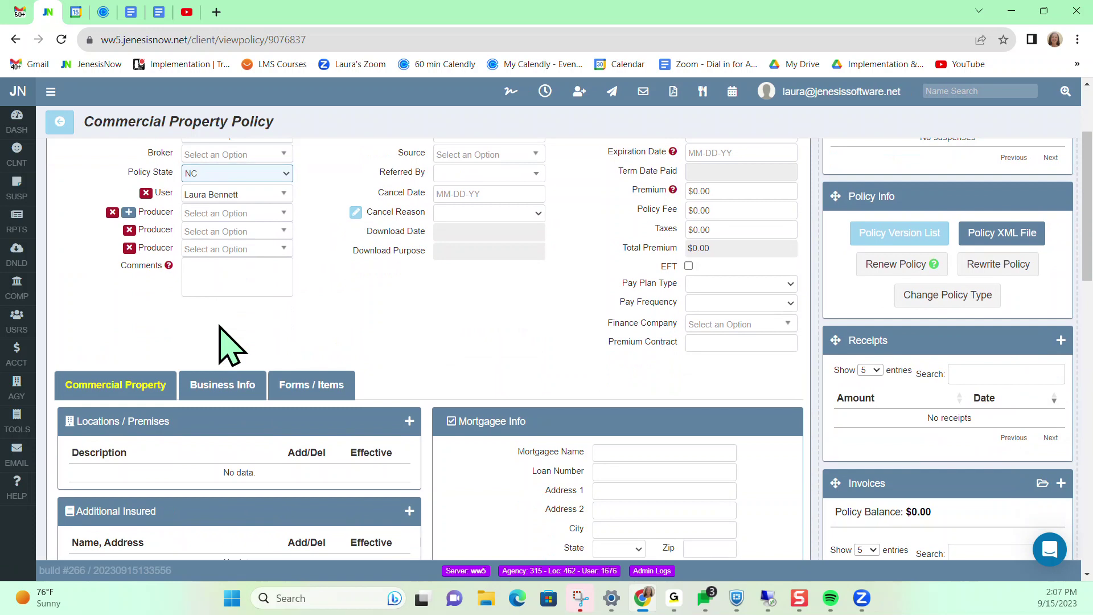
scroll(231, 342, "down", 3)
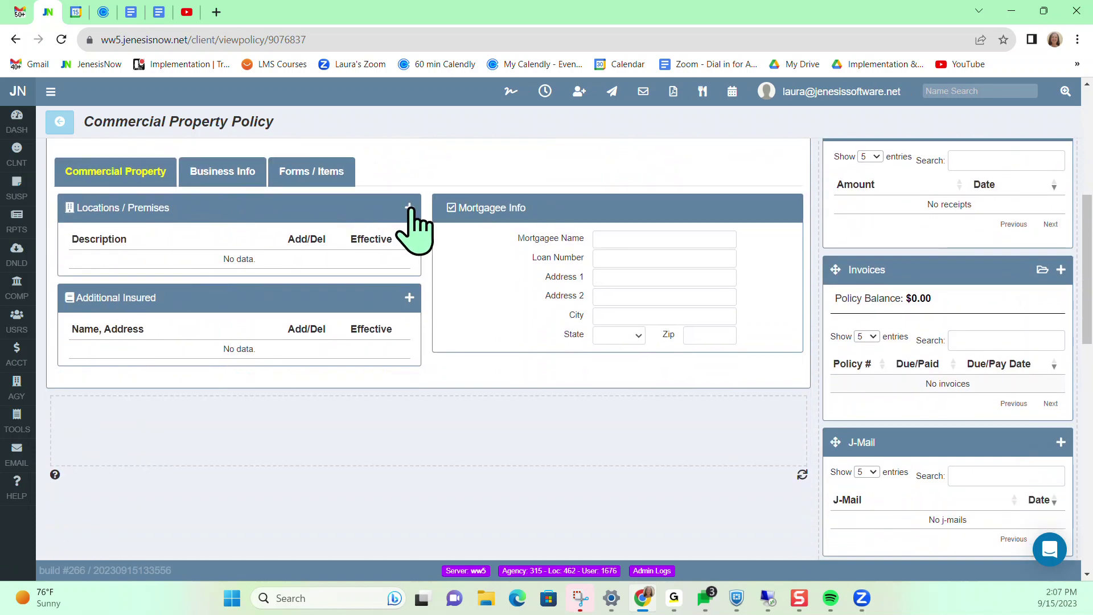
Review the entry form for a new location / premises on the Commercial Property policy, cancel it, and return to the client view.
left_click(409, 209)
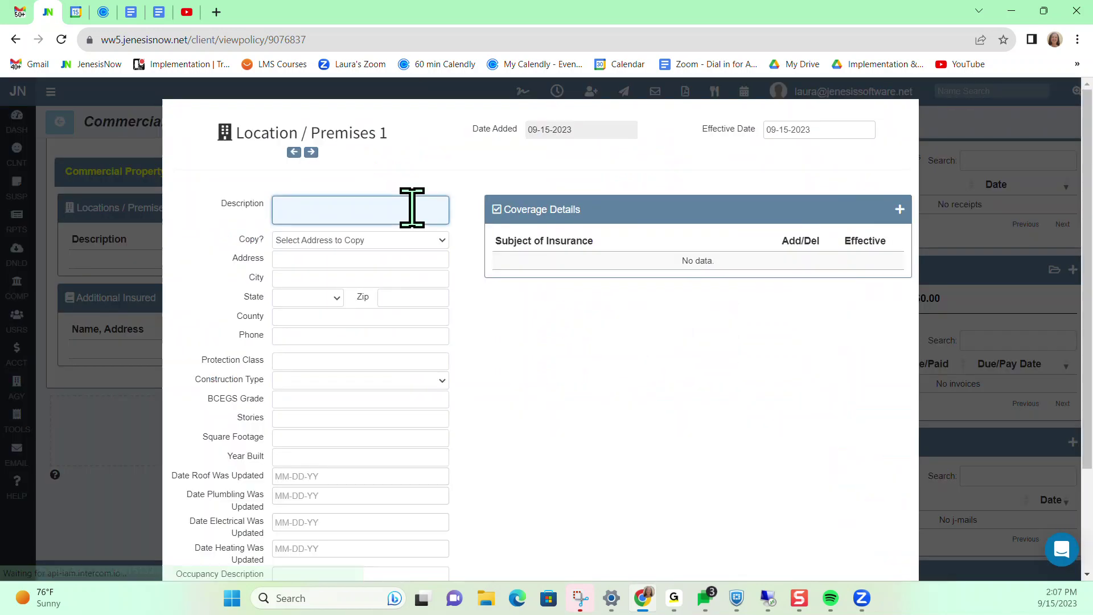
scroll(481, 293, "down", 1)
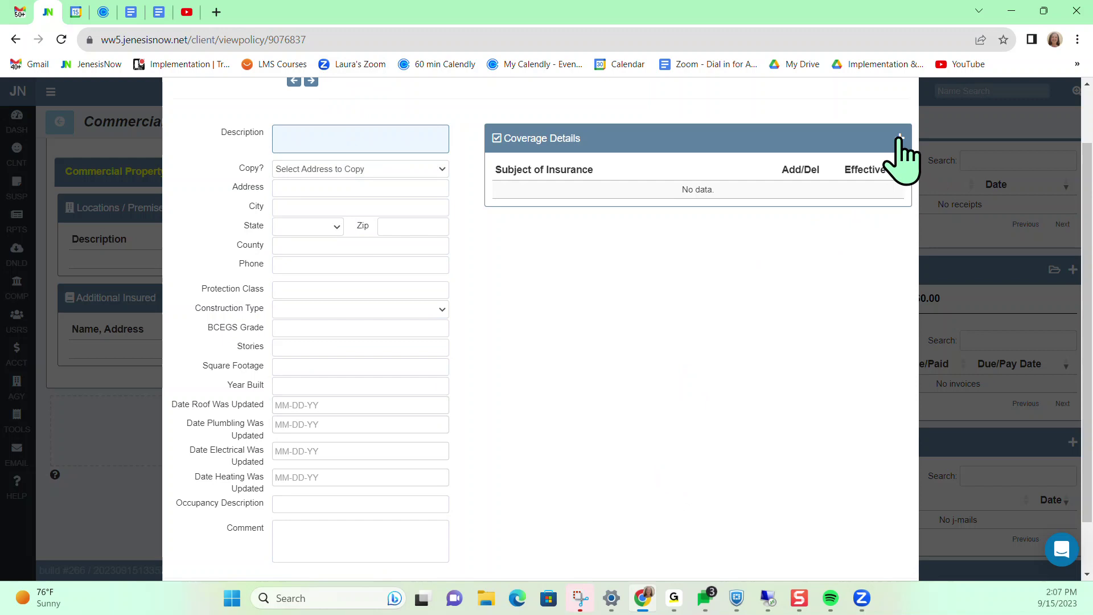
scroll(763, 353, "up", 1)
scroll(786, 348, "down", 2)
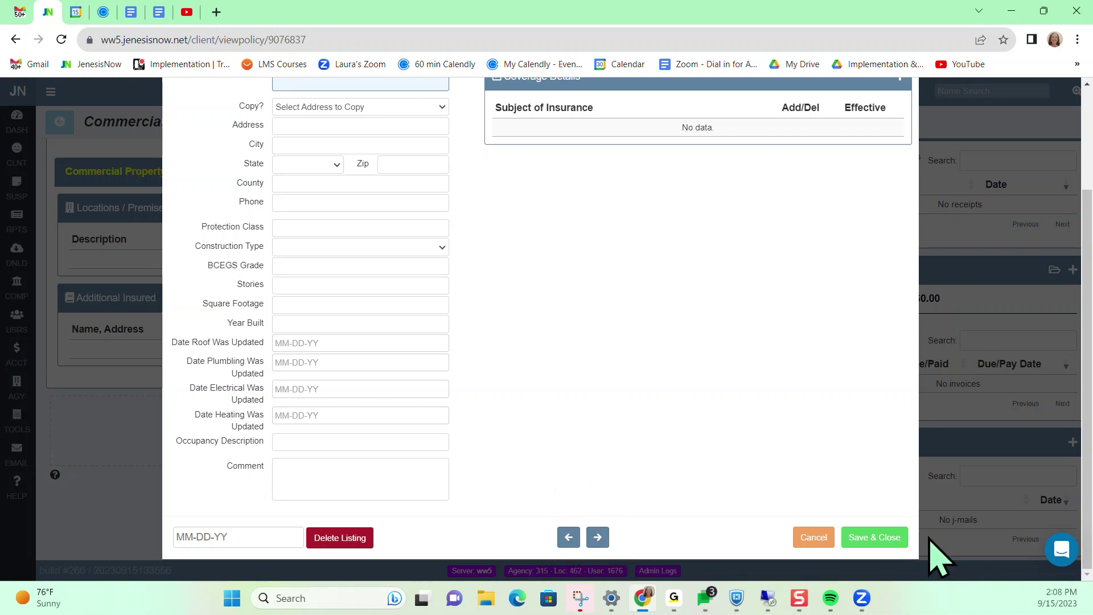
left_click(814, 538)
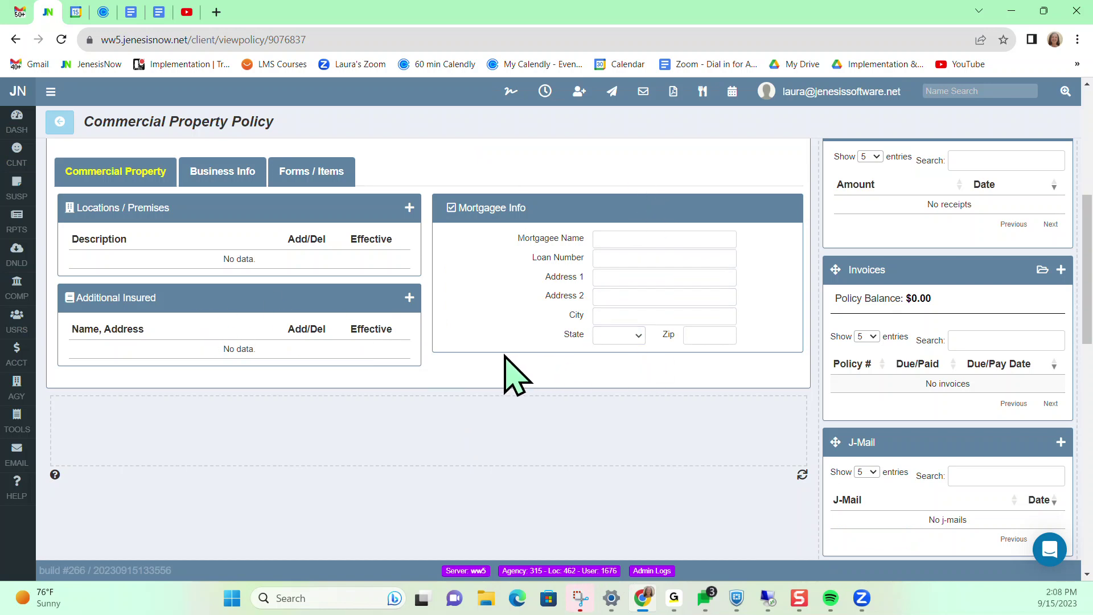
scroll(516, 376, "up", 3)
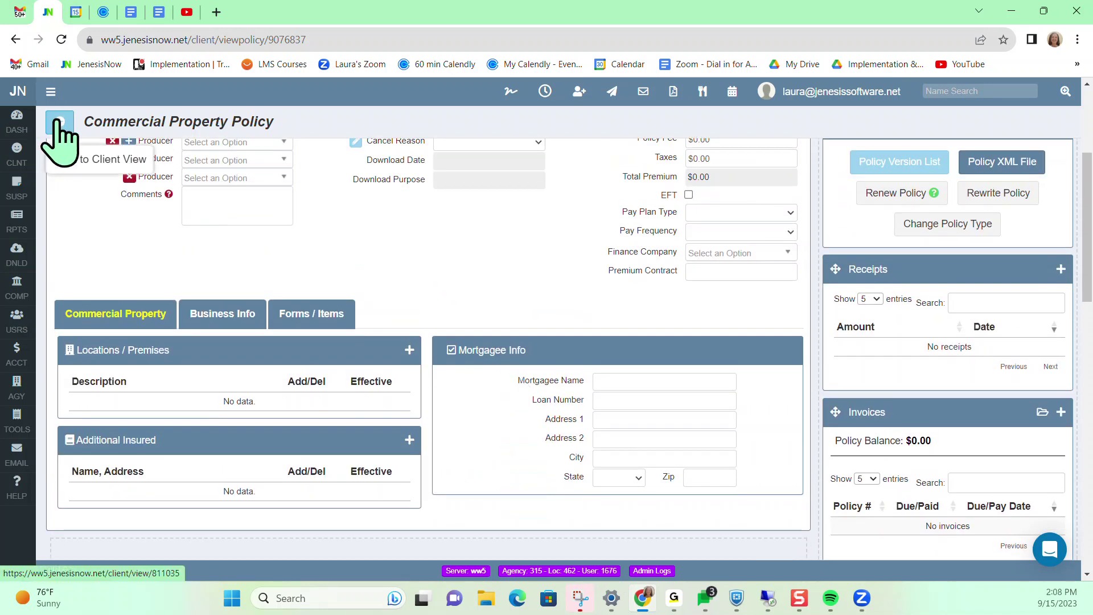
scroll(232, 285, "down", 5)
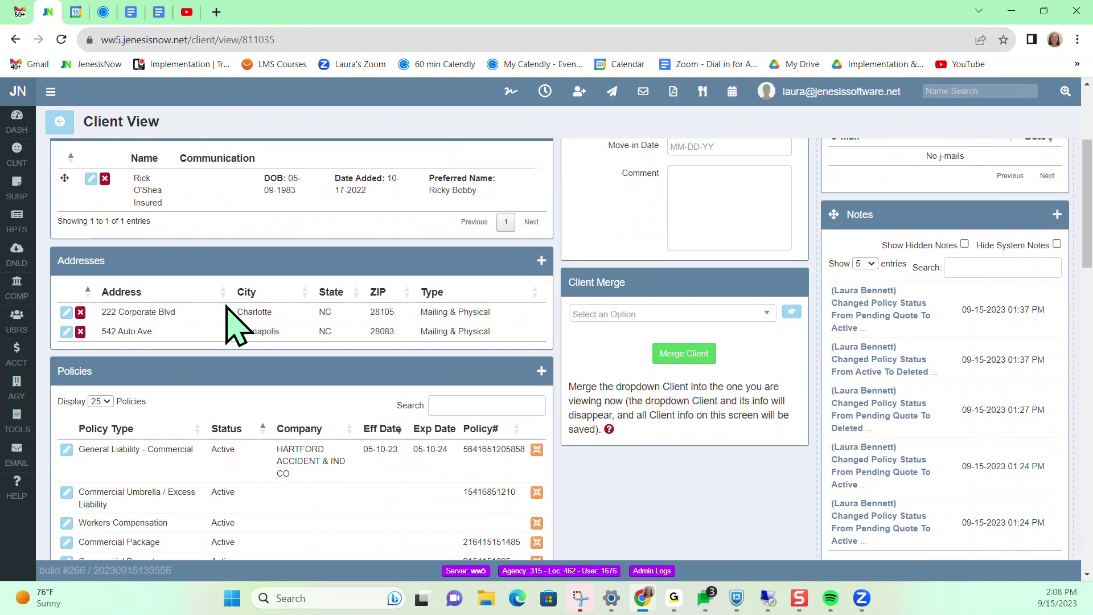
Open the Business Owner BOP policy and review its Liability - BOP coverages, GL listing locations and additional insured sections.
scroll(231, 325, "down", 2)
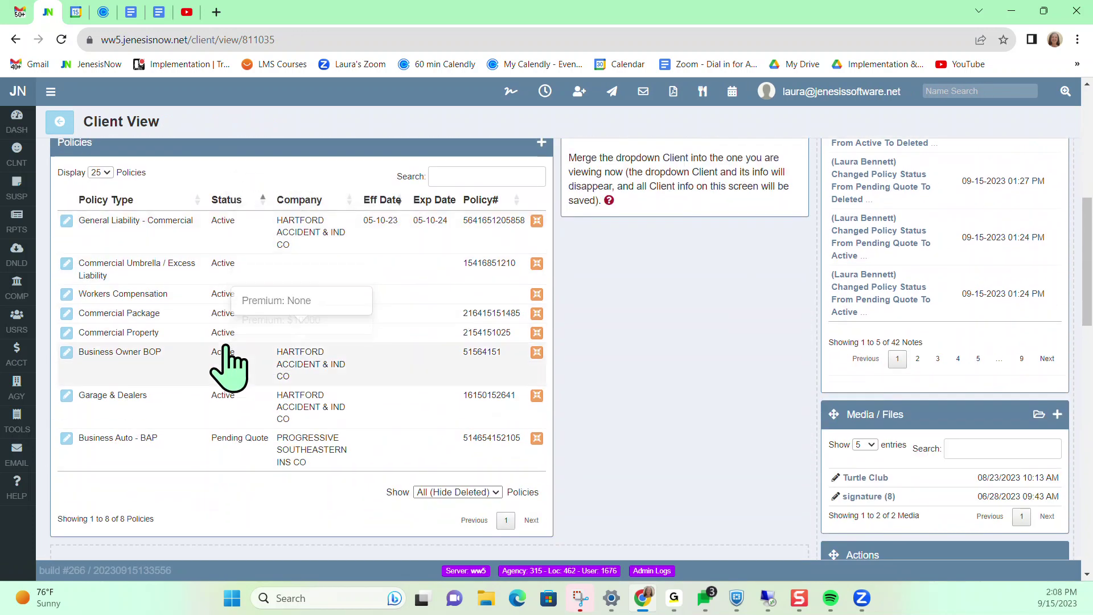
left_click(111, 362)
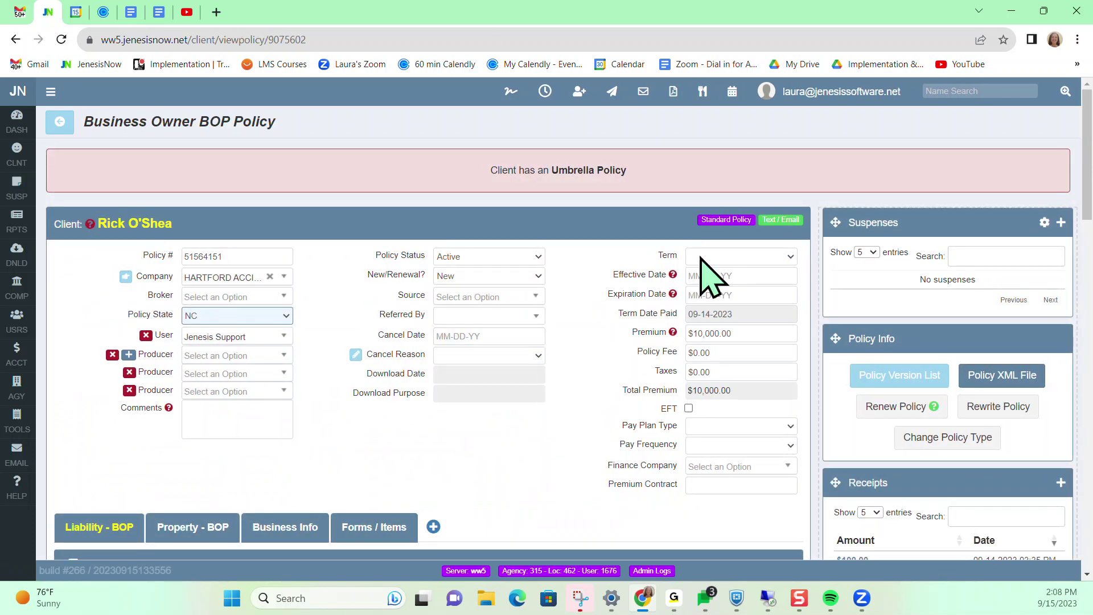
scroll(221, 429, "down", 2)
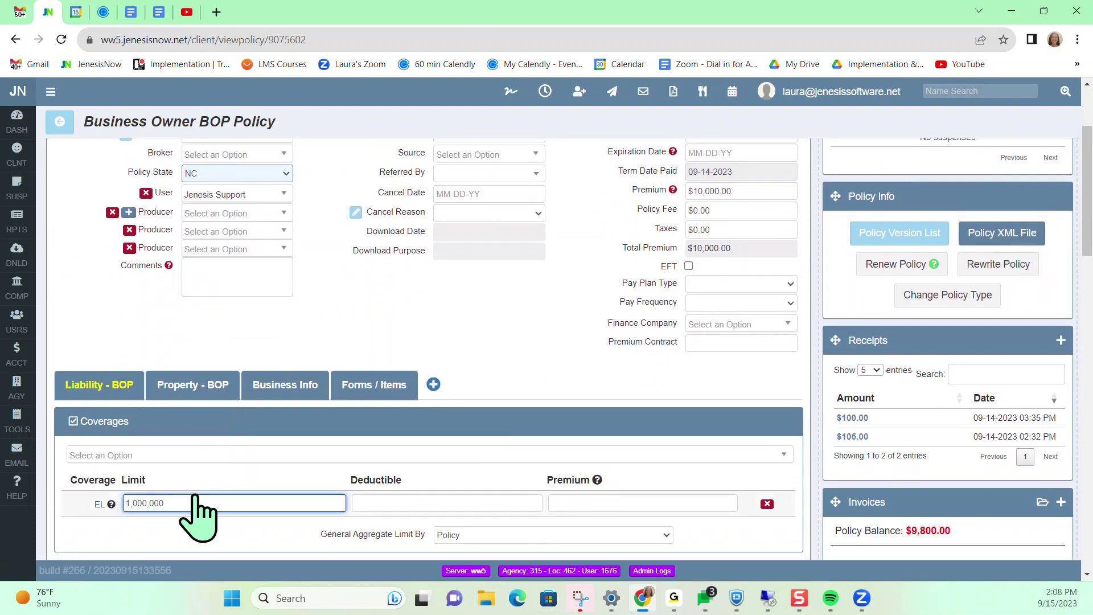
scroll(220, 503, "down", 1)
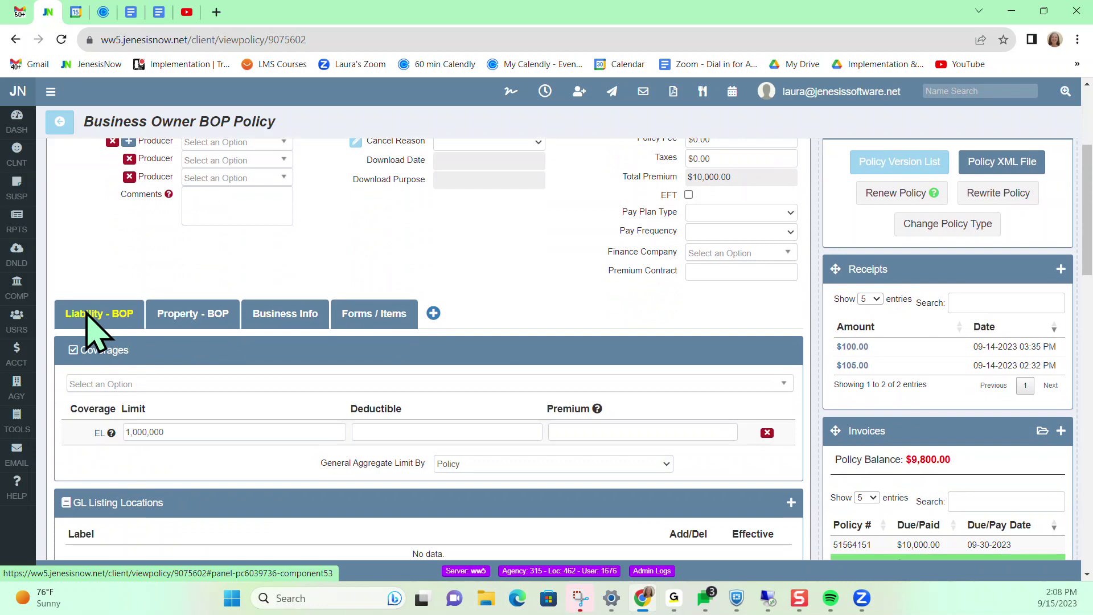
scroll(86, 319, "down", 1)
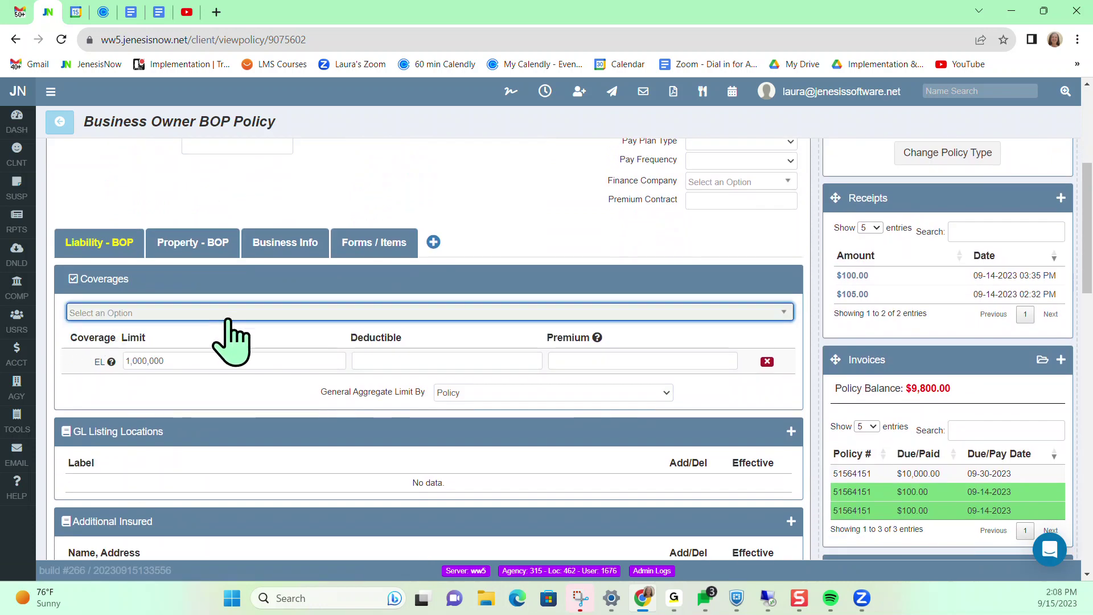
View the BOP policy's Property - BOP component and return to the policies list in the client view.
left_click(206, 243)
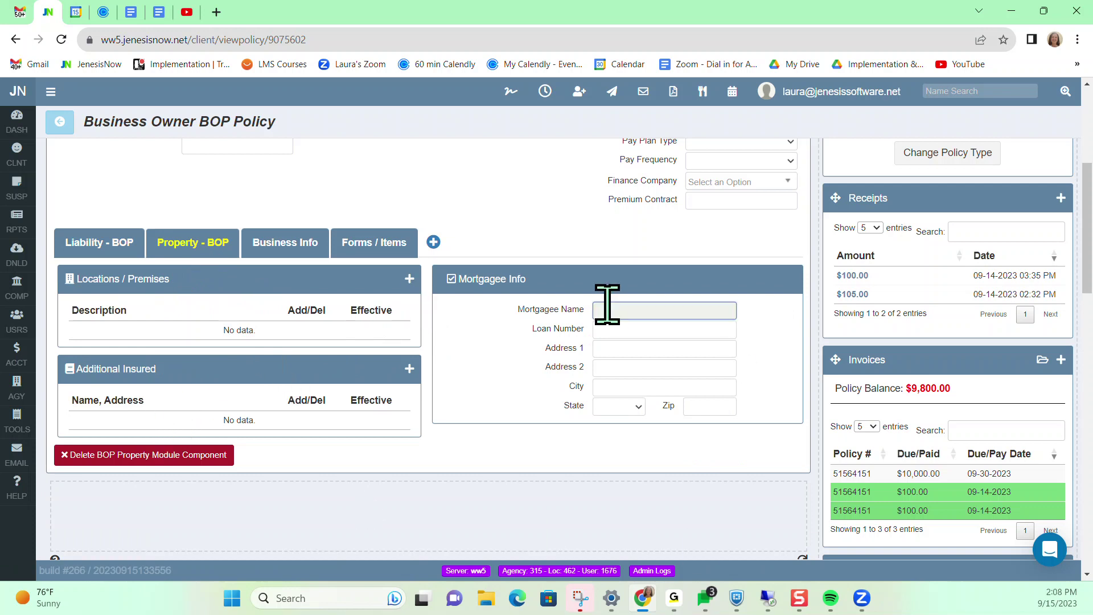
scroll(476, 464, "up", 3)
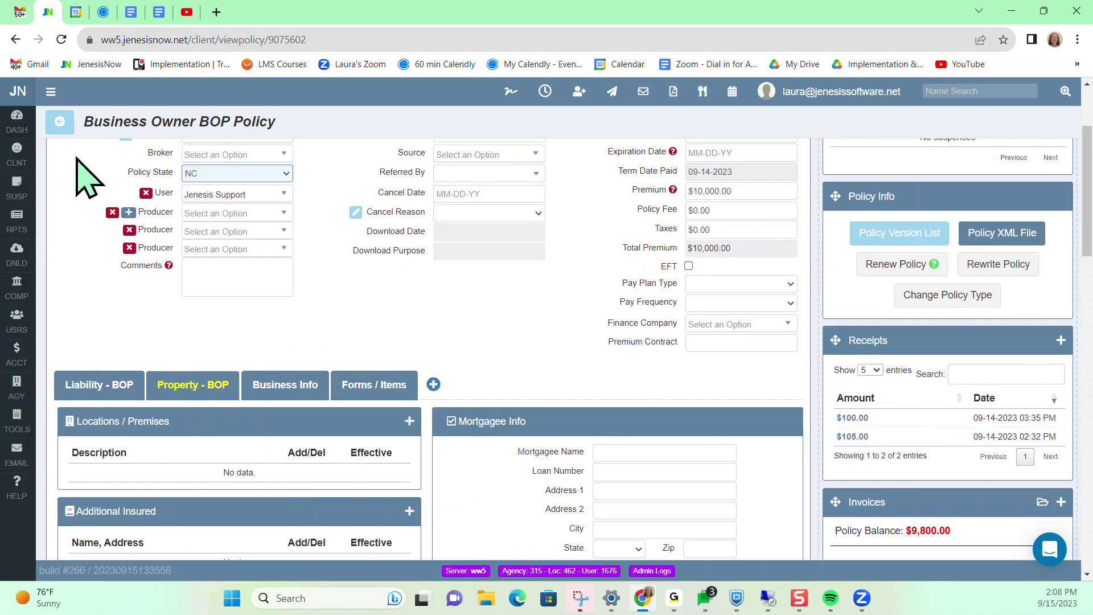
left_click(59, 121)
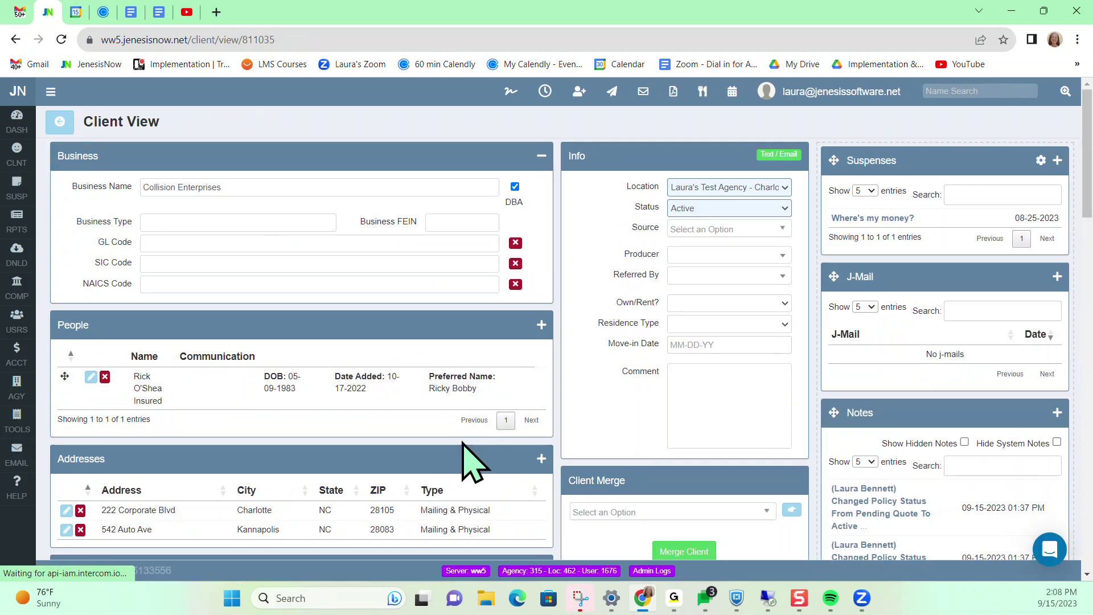
scroll(410, 463, "down", 7)
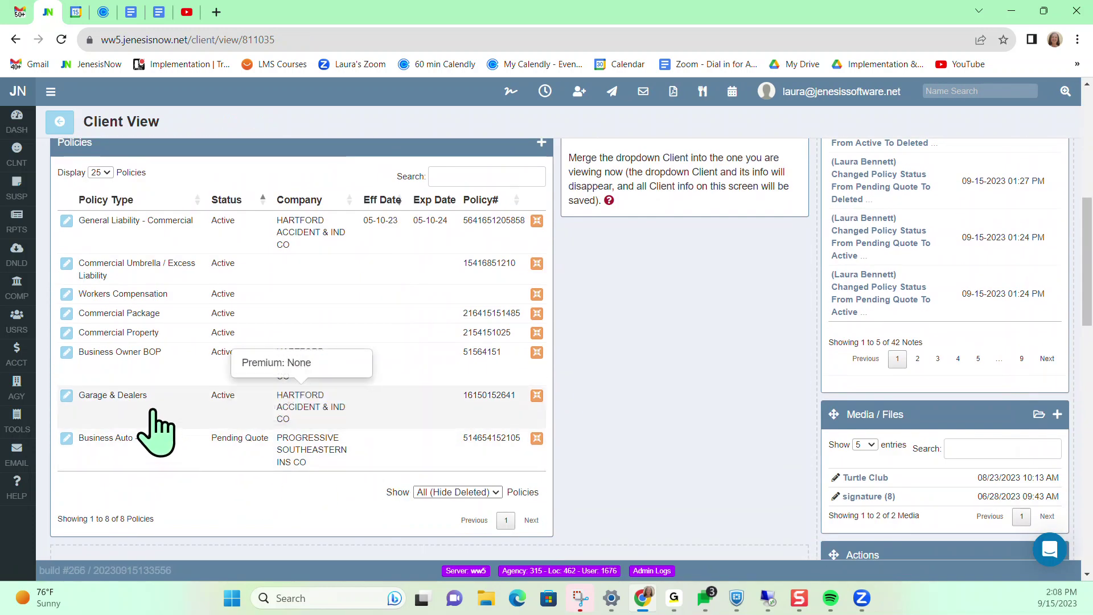
Open the Garage & Dealers policy, review its storage information, auto dealers, locations, coverages, vehicle storage and drivers sections, and return to the client view.
left_click(152, 409)
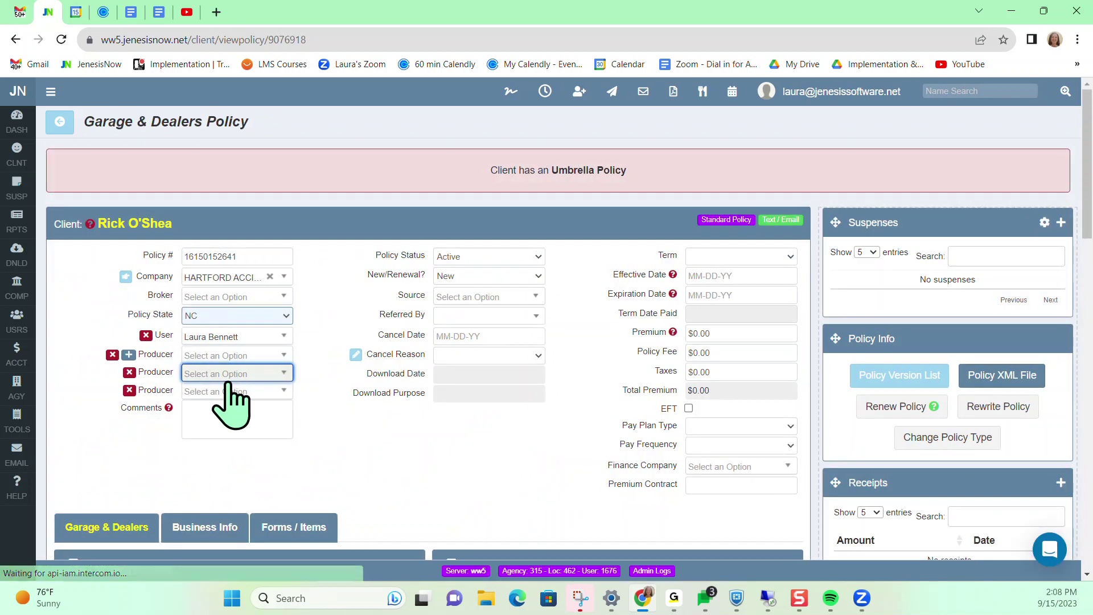
scroll(229, 385, "down", 6)
scroll(237, 398, "down", 1)
scroll(232, 398, "up", 1)
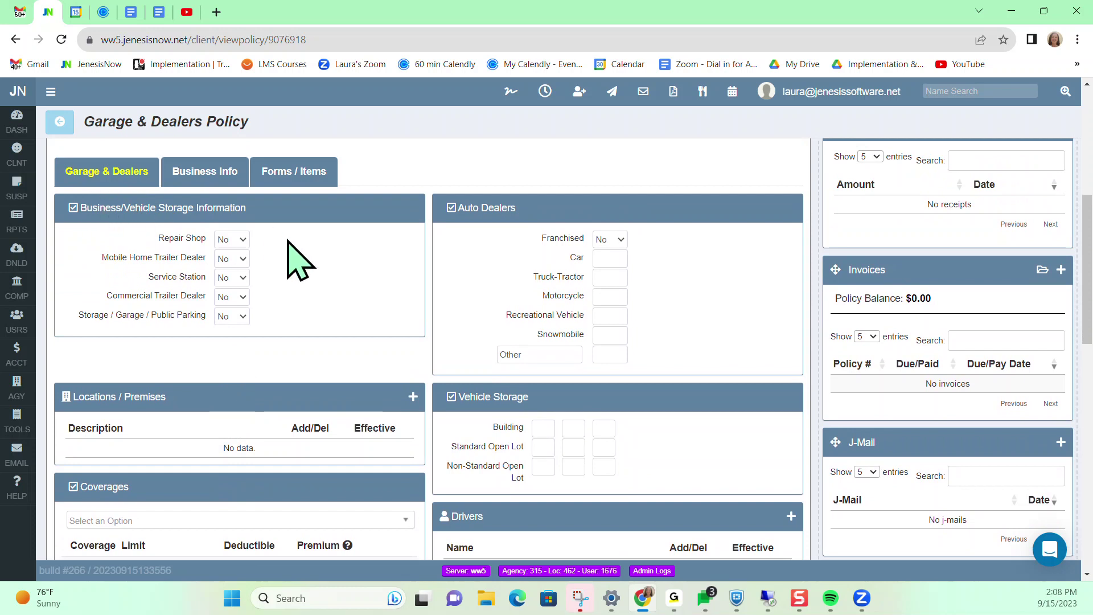
scroll(289, 279, "down", 1)
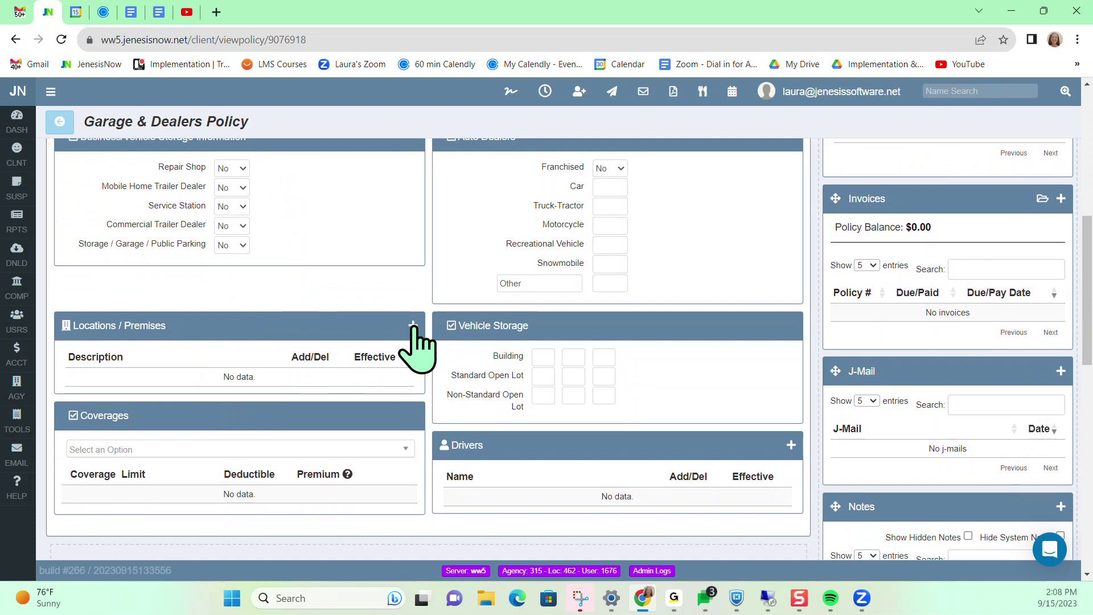
scroll(178, 483, "up", 1)
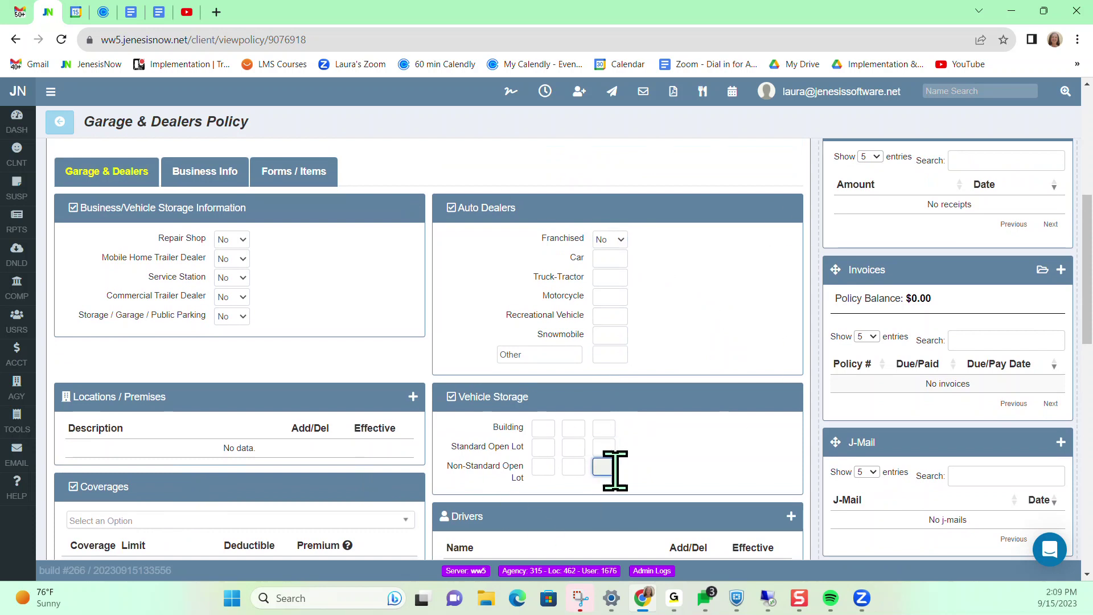
scroll(612, 464, "down", 1)
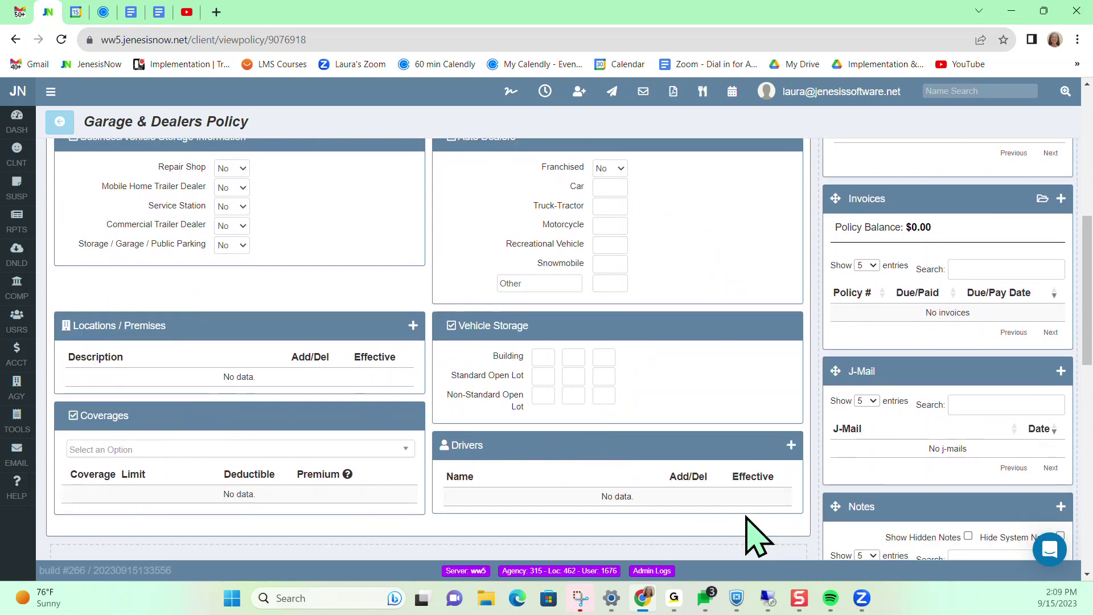
scroll(569, 472, "up", 4)
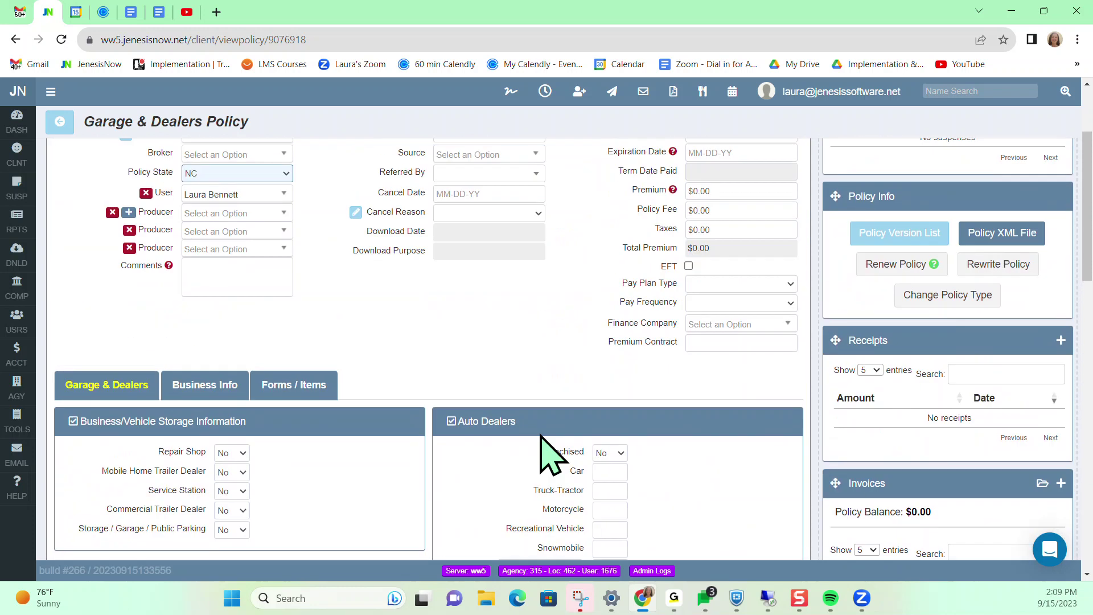
scroll(111, 174, "up", 2)
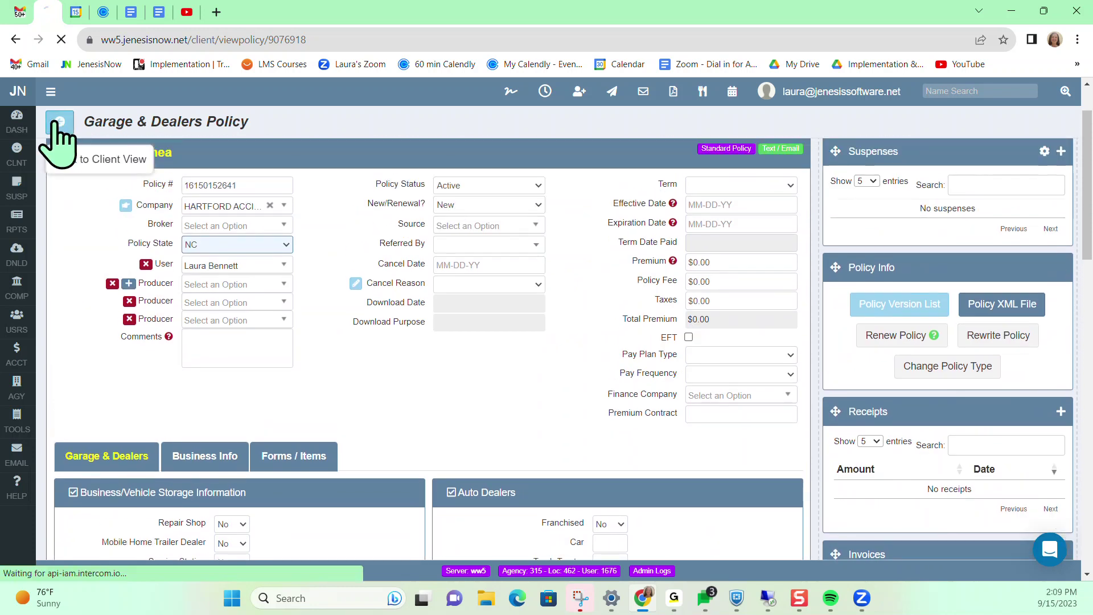
left_click(57, 121)
Open the Business Auto - BAP policy and review its coverages, including the coverage selection list, plus its vehicles and drivers sections.
scroll(195, 342, "down", 10)
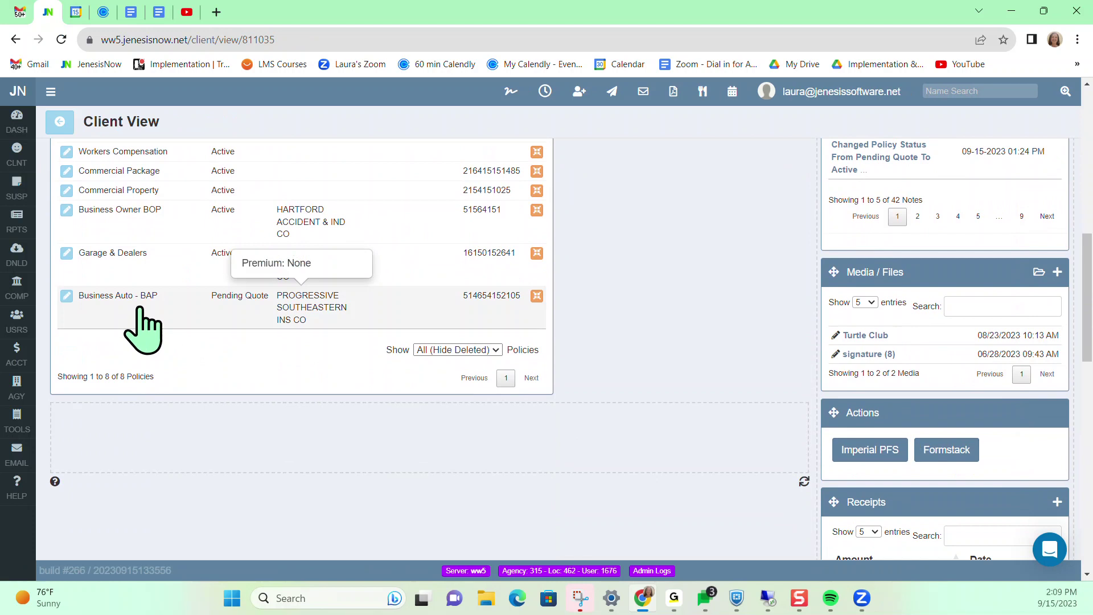
left_click(139, 309)
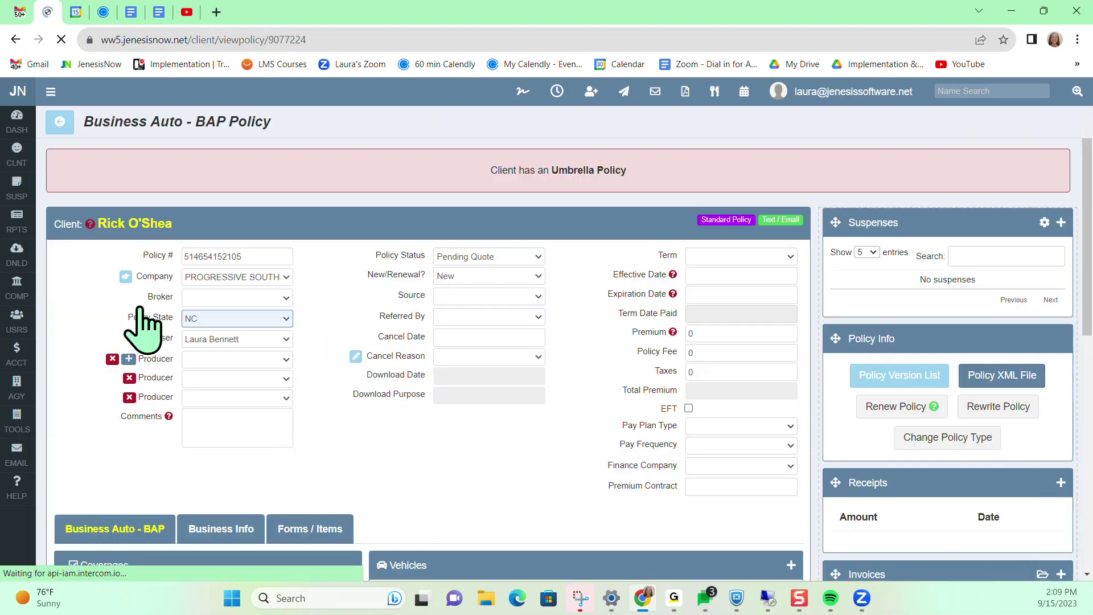
scroll(318, 335, "down", 4)
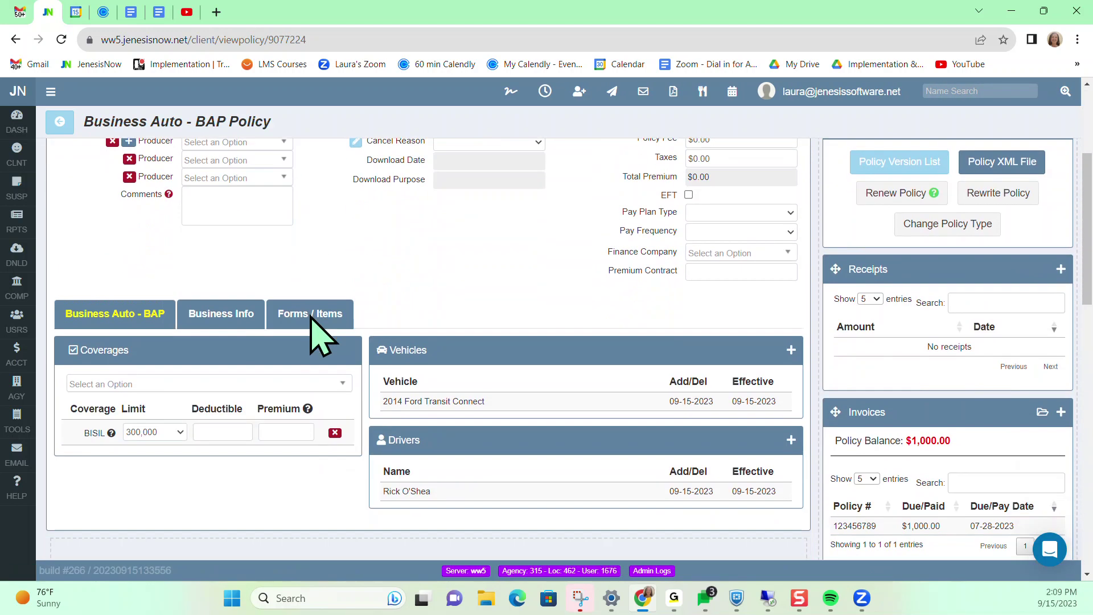
left_click(100, 315)
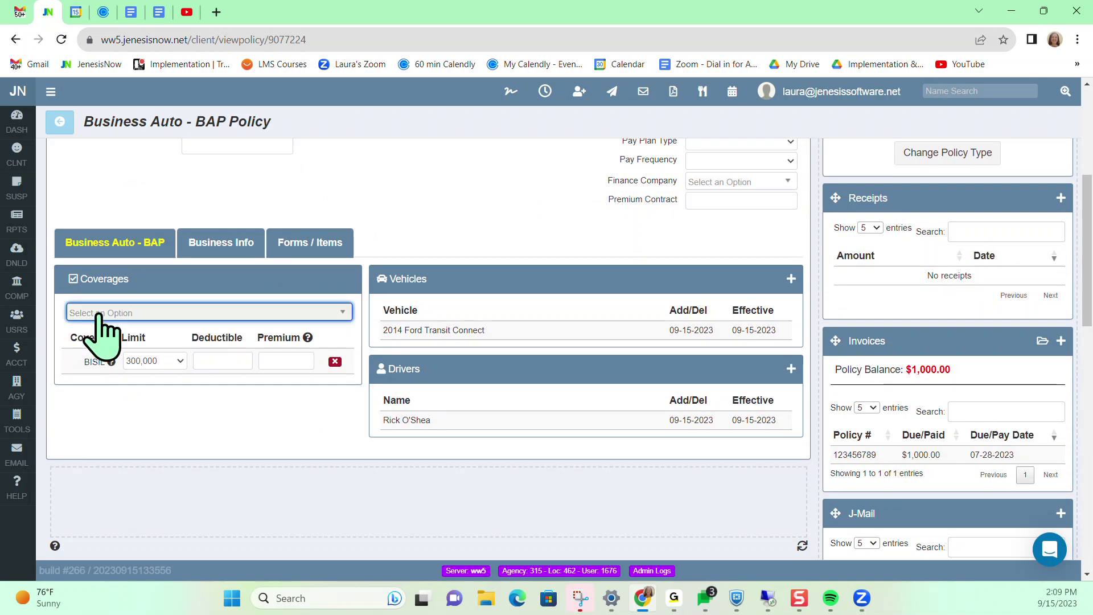
left_click(300, 478)
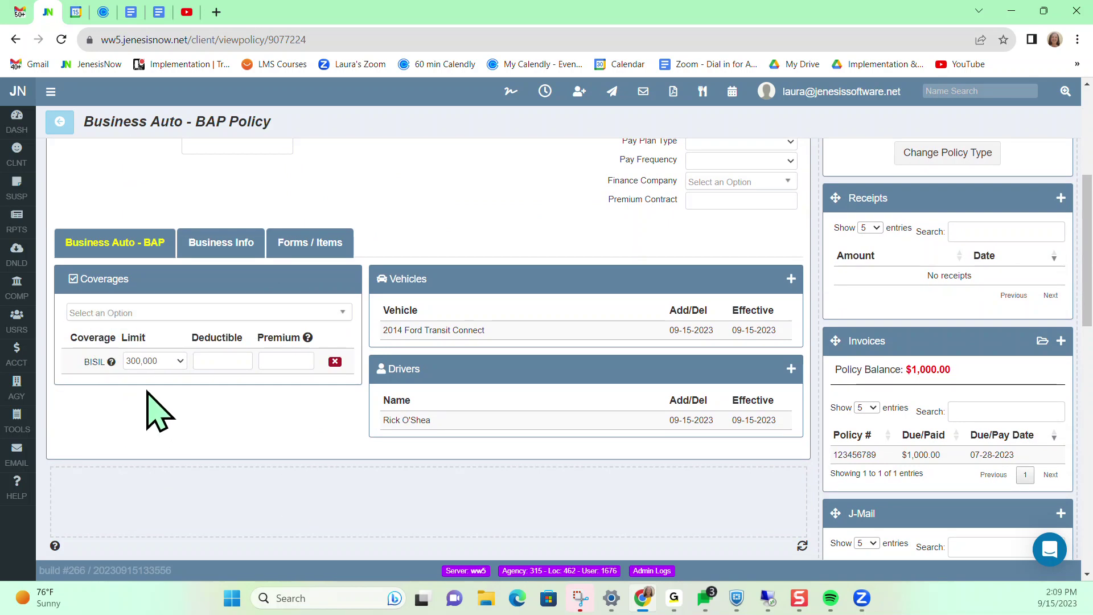